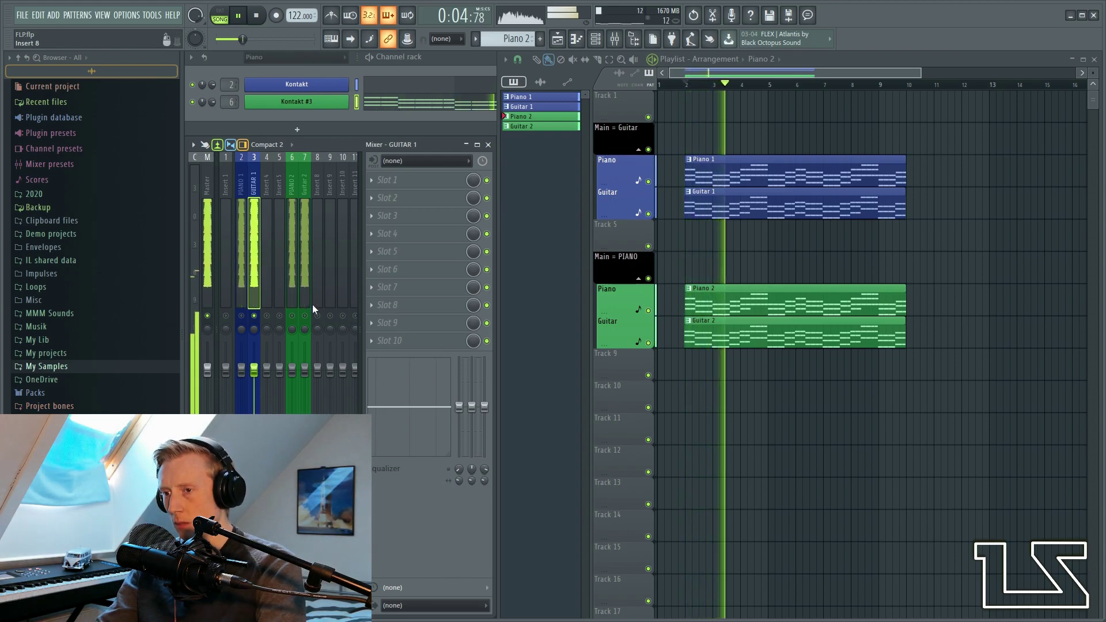
- Listen to the Guitar 2 mixer track in playback and compare it with GUITAR 1
{"action": "key", "text": "space"}
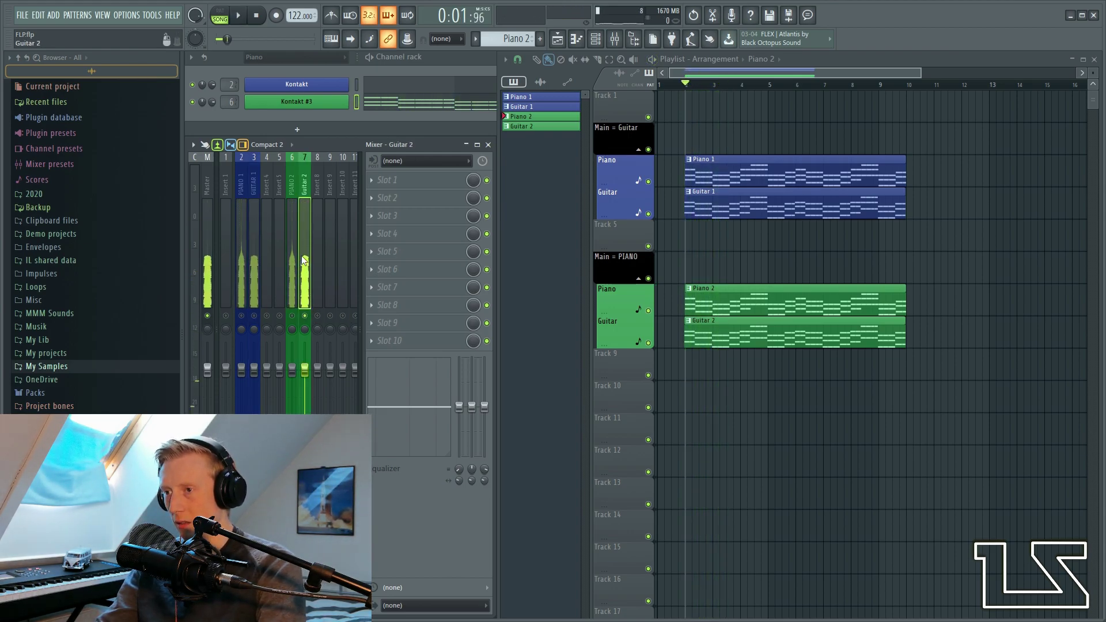
{"action": "key", "text": "space"}
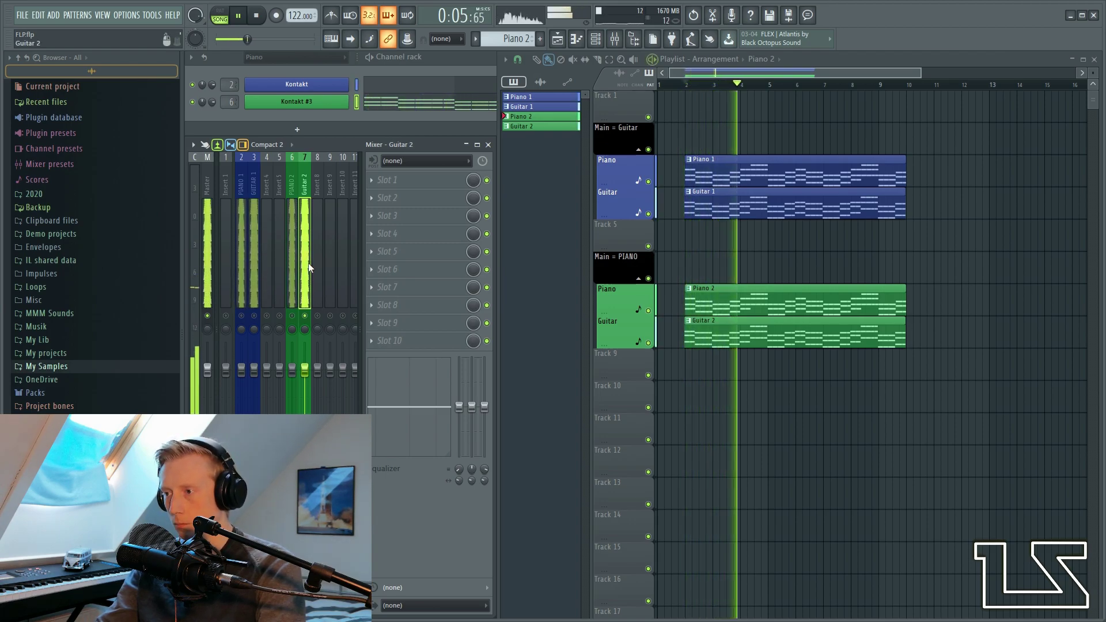
{"action": "key", "text": "space"}
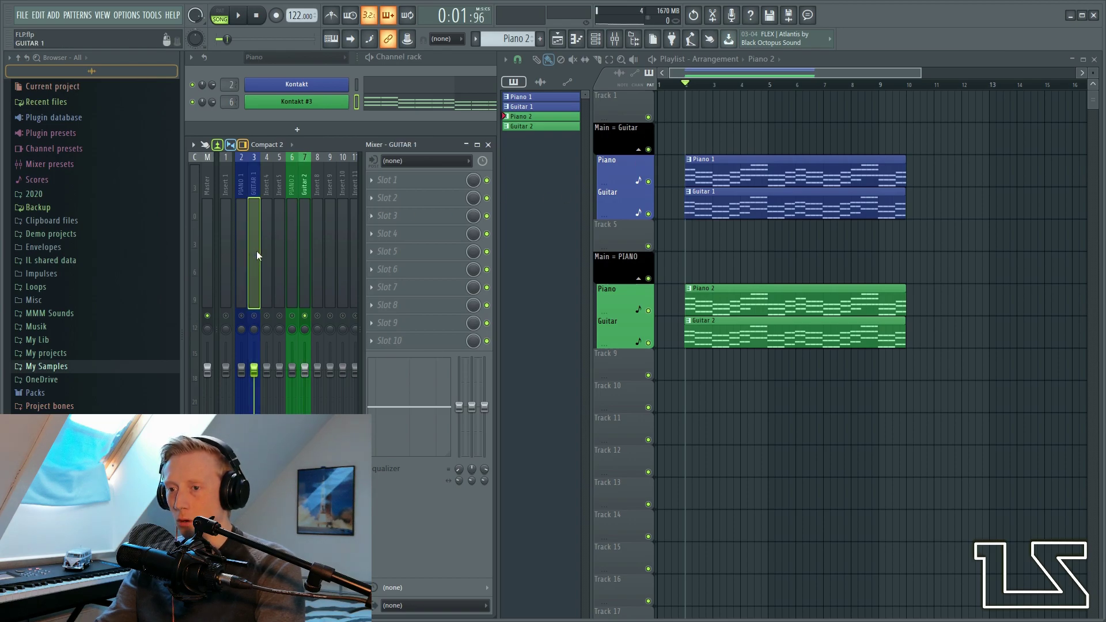
- Add Fruity Parametric EQ 2 to the first effect slot of the GUITAR 1 mixer track and move its window aside
{"action": "left_click", "coordinate": [438, 180]}
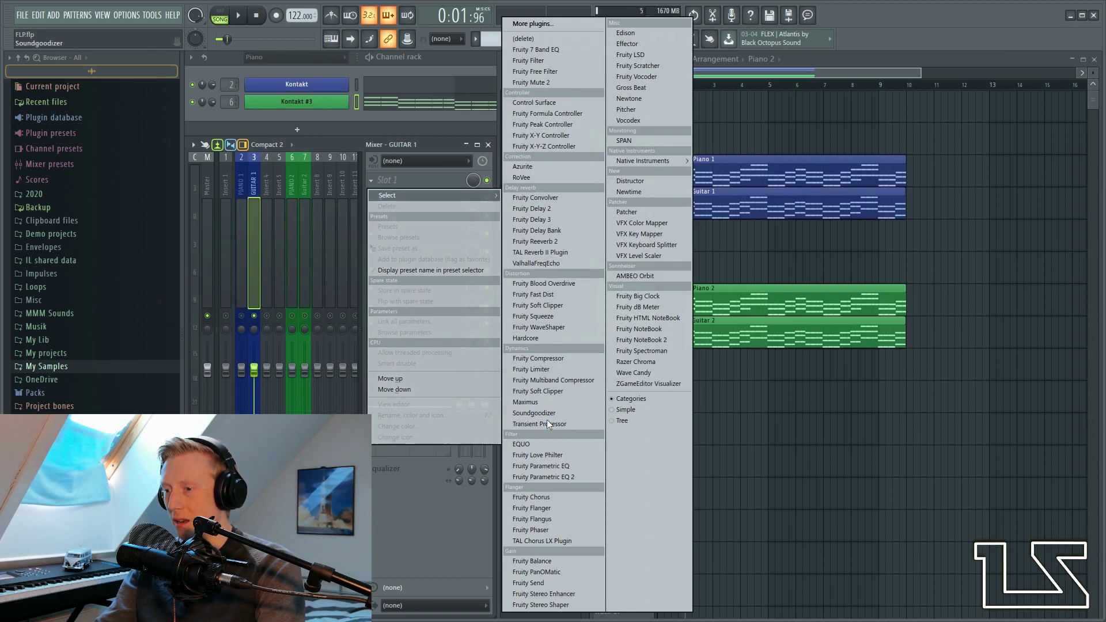
{"action": "left_click", "coordinate": [543, 476]}
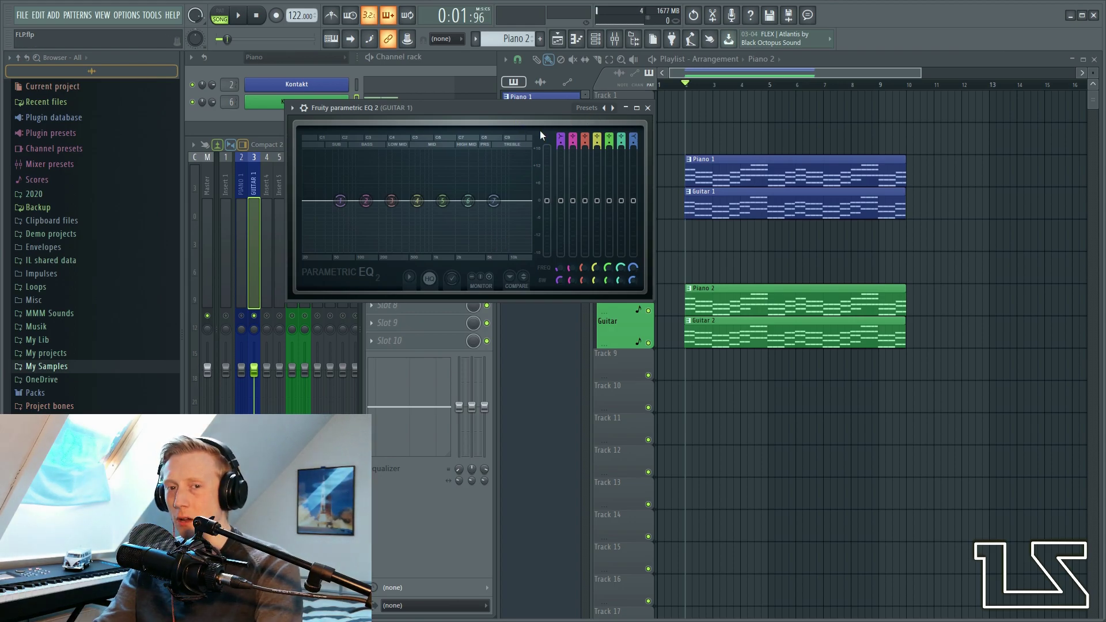
{"action": "left_click_drag", "start_coordinate": [499, 118], "coordinate": [666, 174]}
- During playback, load the HighLowCut by LukiZ preset into the GUITAR 1 equalizer
{"action": "key", "text": "space"}
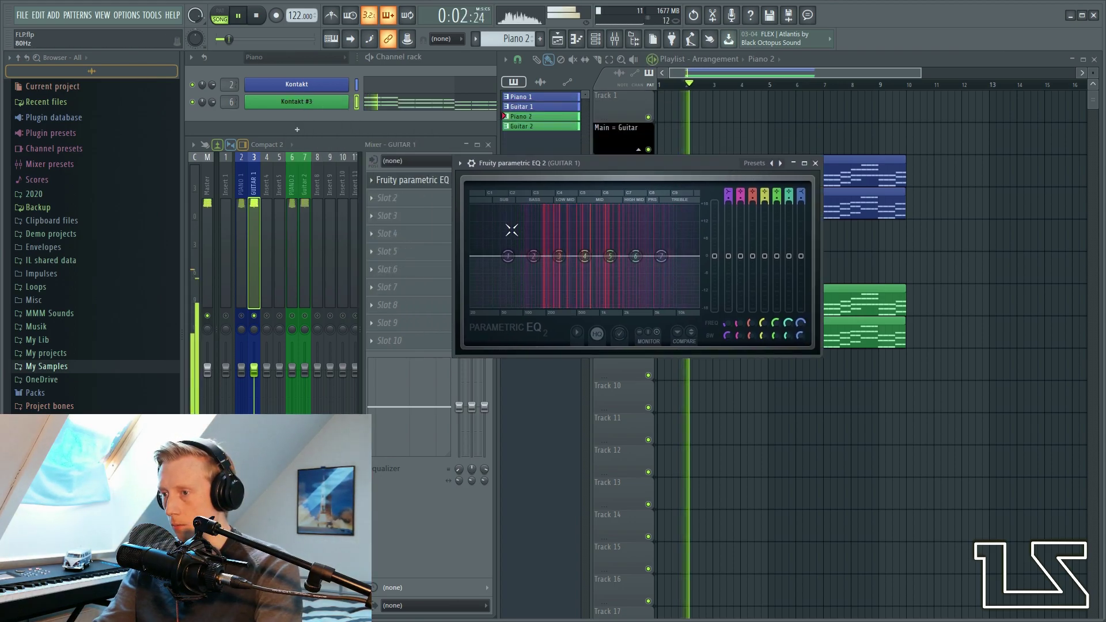
{"action": "left_click_drag", "start_coordinate": [508, 257], "coordinate": [507, 303]}
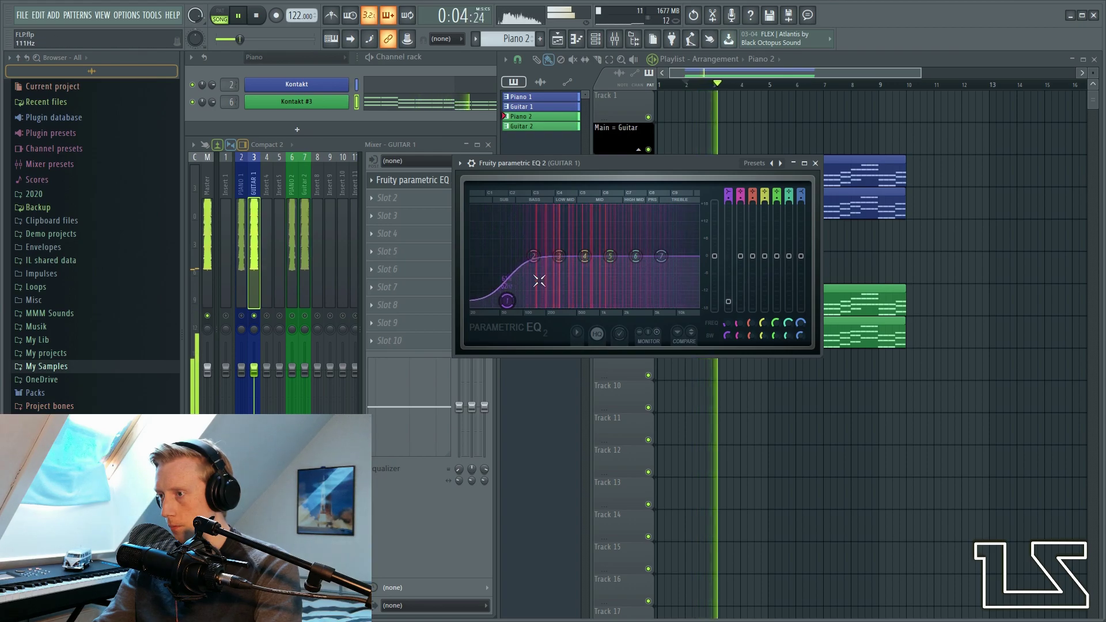
{"action": "left_click_drag", "start_coordinate": [761, 165], "coordinate": [763, 168]}
{"action": "left_click", "coordinate": [762, 167]}
{"action": "mouse_move", "coordinate": [800, 183]}
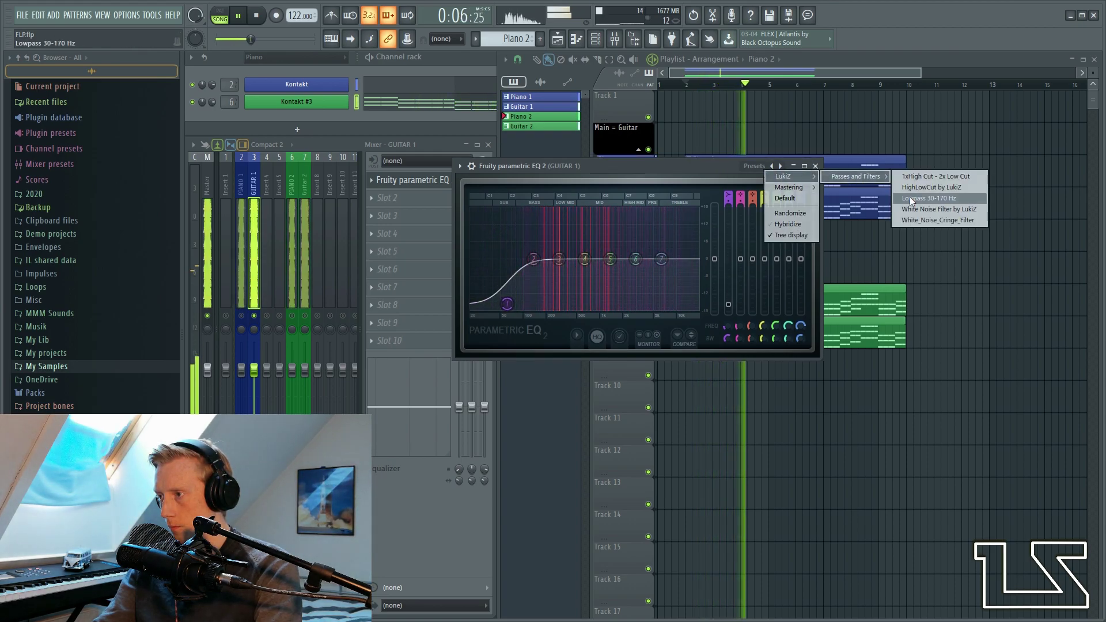
{"action": "left_click", "coordinate": [918, 187]}
- Raise GUITAR 1's low cut into the bass range, dip the mids slightly, boost the highs slightly, and close the equalizer
{"action": "left_click_drag", "start_coordinate": [484, 259], "coordinate": [531, 258]}
{"action": "mouse_move", "coordinate": [685, 259]}
{"action": "left_mouse_down"}
{"action": "mouse_move", "coordinate": [674, 260]}
{"action": "mouse_move", "coordinate": [687, 259]}
{"action": "left_mouse_up"}
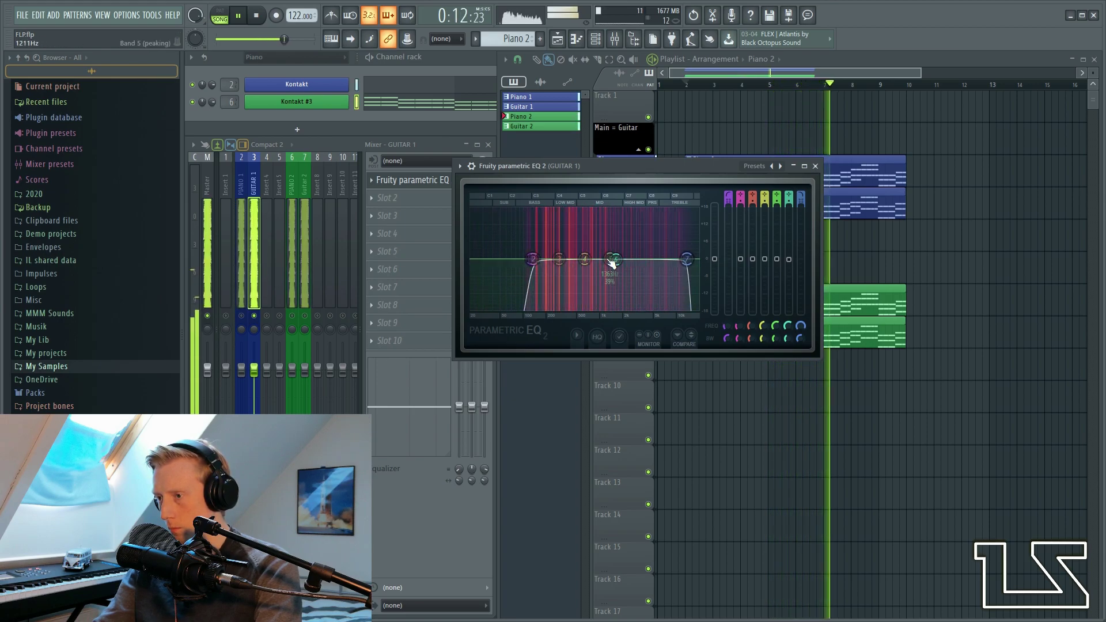
{"action": "left_click_drag", "start_coordinate": [609, 258], "coordinate": [654, 254]}
{"action": "key", "text": "space"}
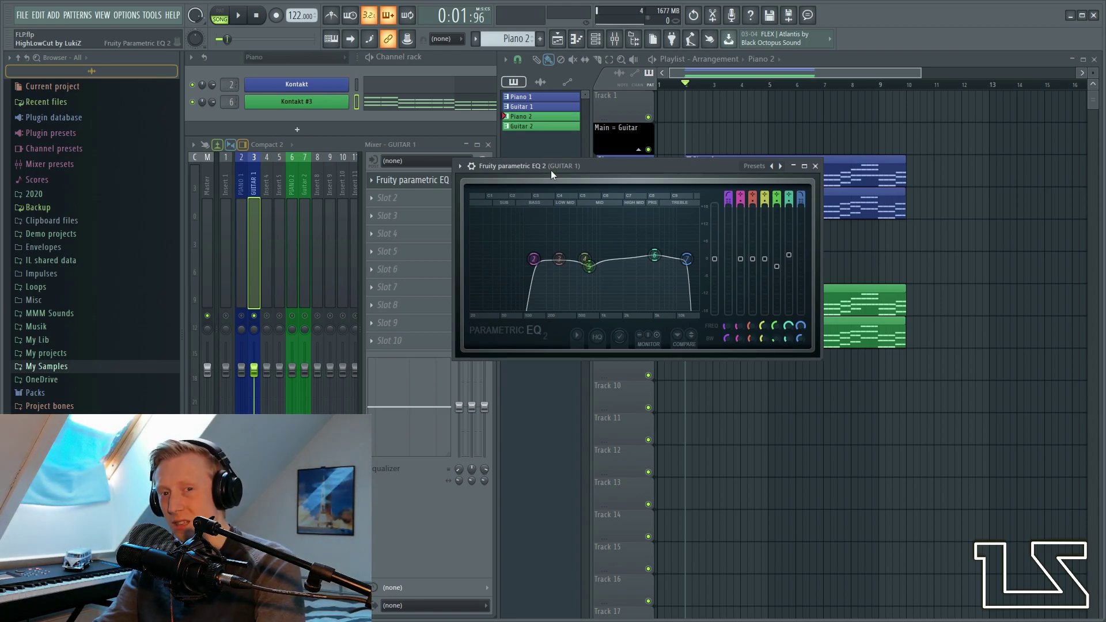
{"action": "left_click", "coordinate": [814, 166]}
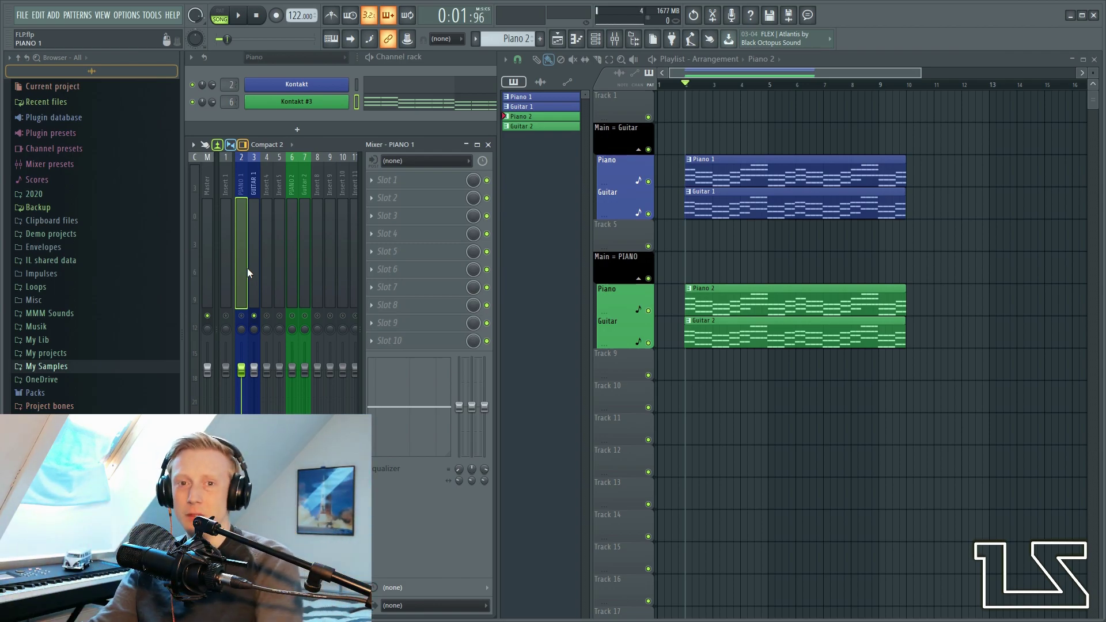
- Add Fruity Parametric EQ 2 to the first effect slot of PIANO 1 and load the HighLowCut by LukiZ preset
{"action": "key", "text": "space"}
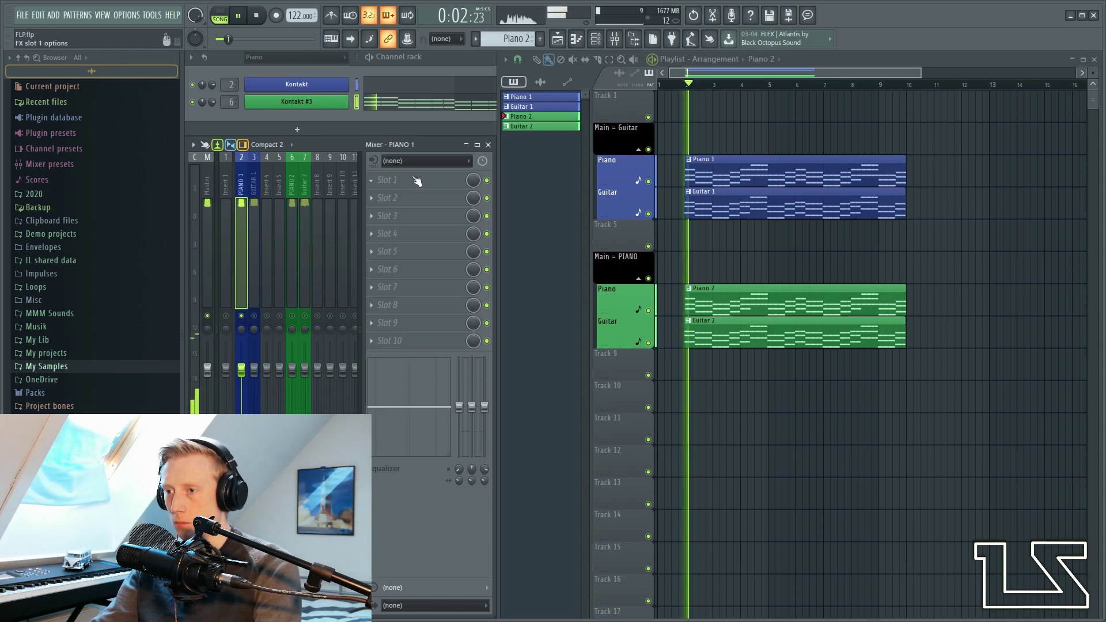
{"action": "left_click", "coordinate": [403, 179]}
{"action": "left_click", "coordinate": [539, 476]}
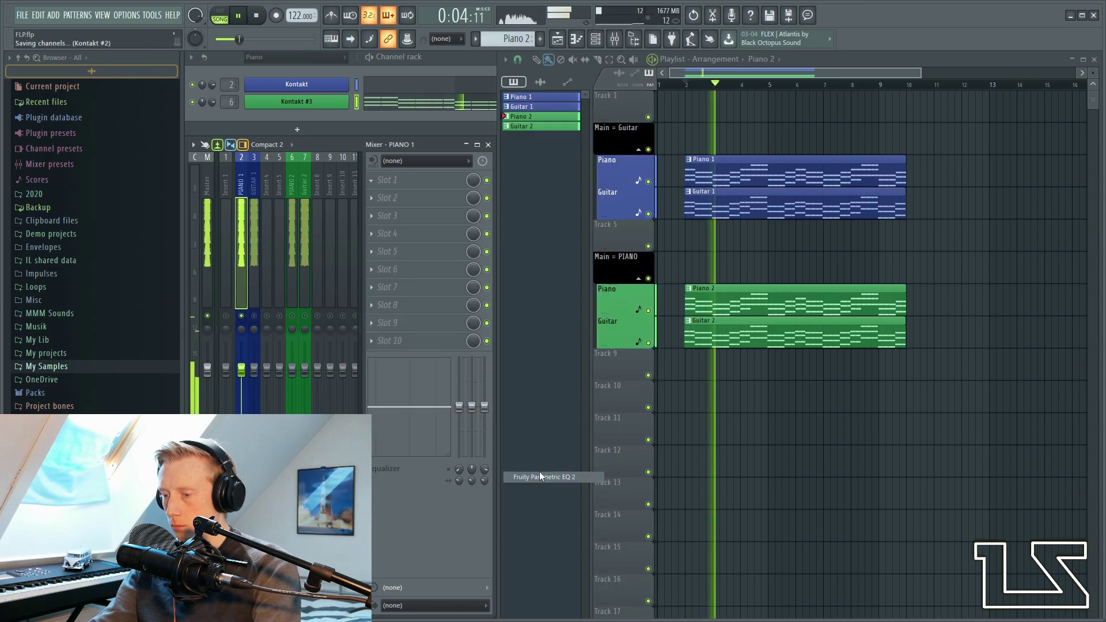
{"action": "left_click", "coordinate": [581, 202]}
{"action": "mouse_move", "coordinate": [604, 213]}
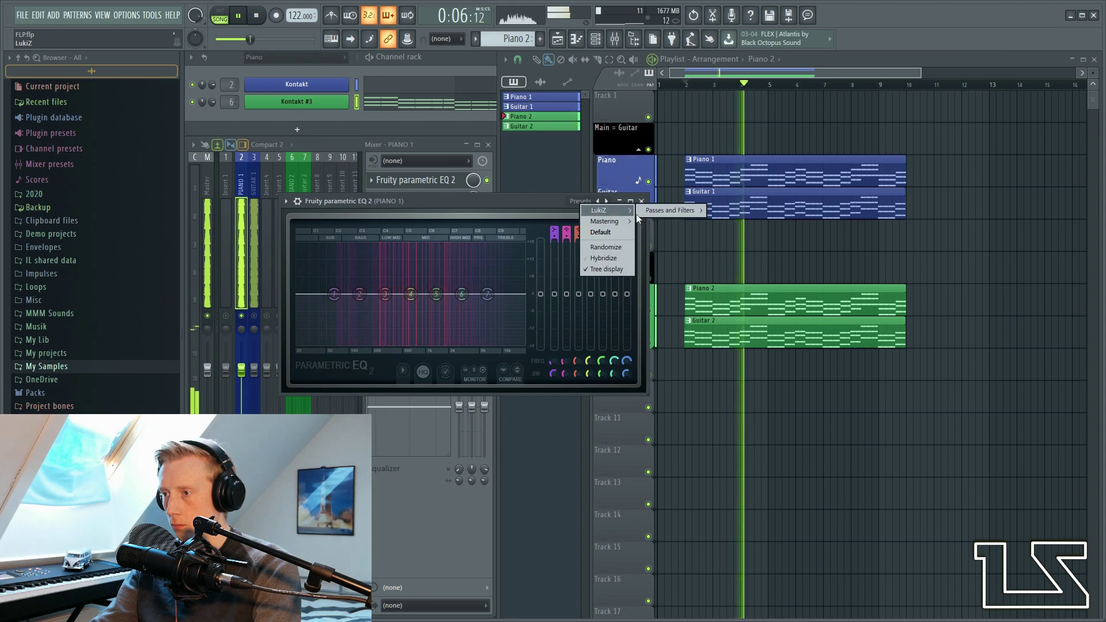
{"action": "left_click", "coordinate": [752, 220]}
- Narrow the PIANO 1 equalizer by raising the low cut and reducing the upper mids and highs, and stop playback
{"action": "left_click_drag", "start_coordinate": [309, 294], "coordinate": [381, 294]}
{"action": "left_click_drag", "start_coordinate": [510, 294], "coordinate": [418, 298]}
{"action": "key", "text": "space"}
{"action": "left_click", "coordinate": [379, 420]}
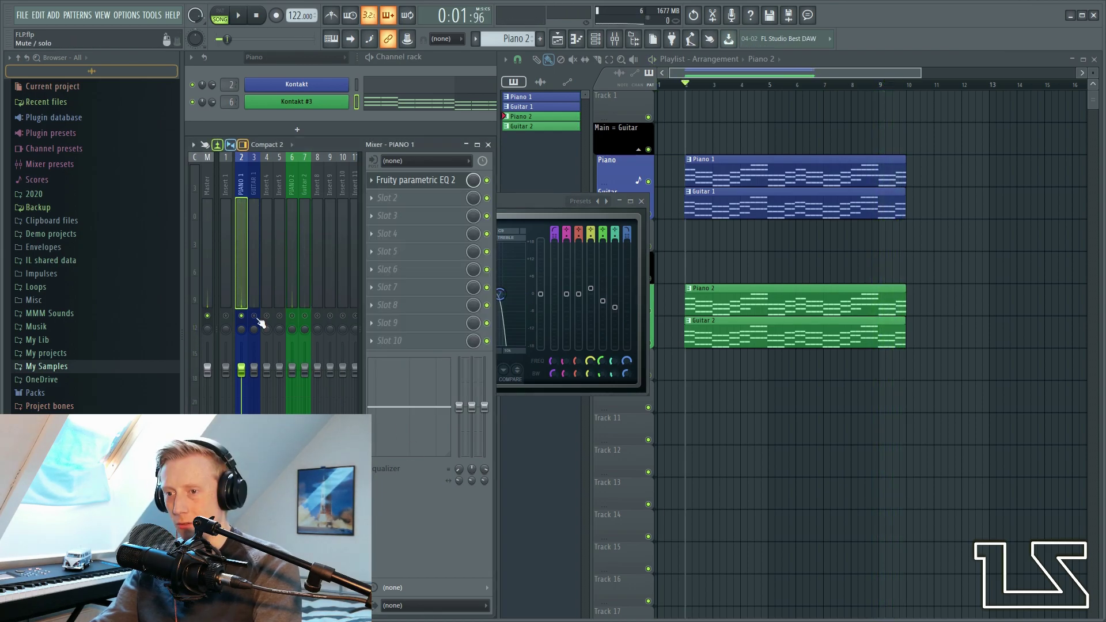
- Play the equalized PIANO 1 and GUITAR 1 tracks together to check how they blend
{"action": "left_click", "coordinate": [253, 288]}
{"action": "key", "text": "space"}
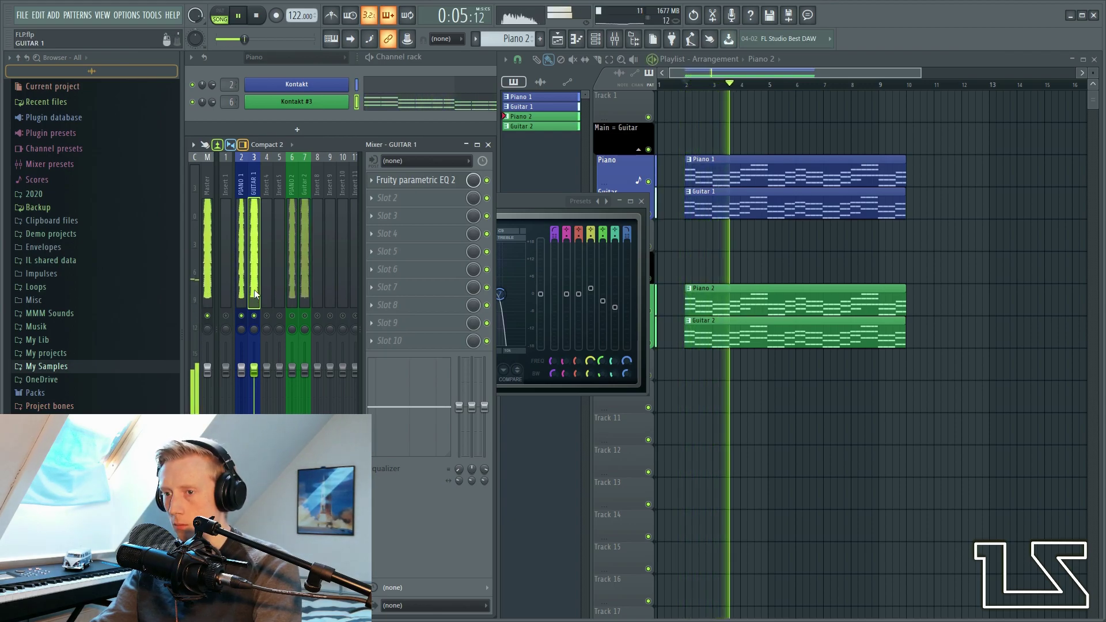
{"action": "key", "text": "space"}
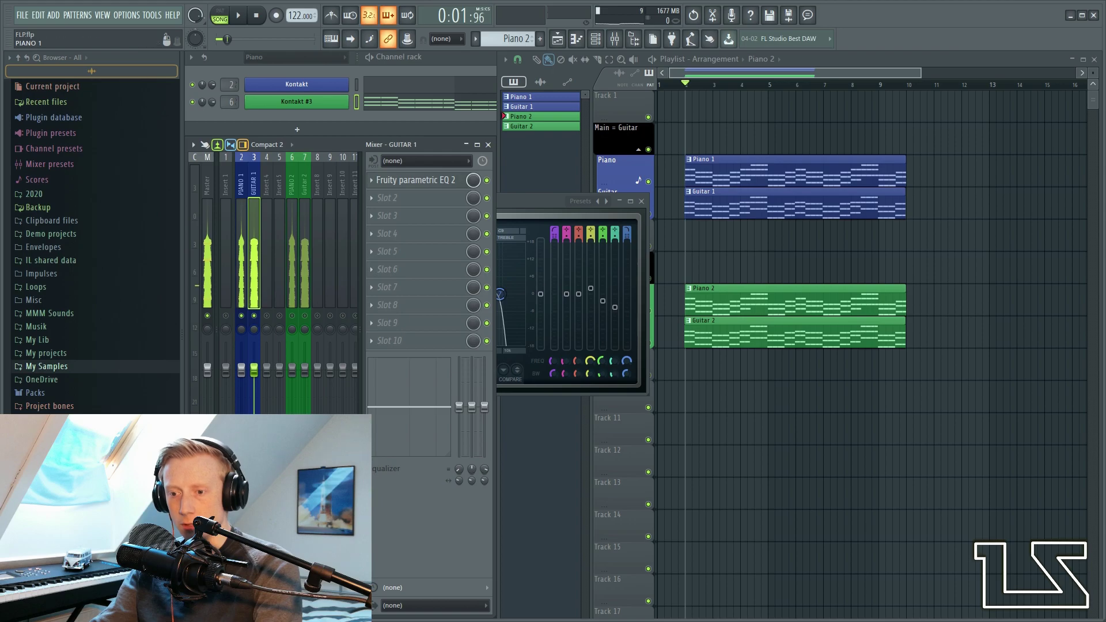
{"action": "key", "text": "space"}
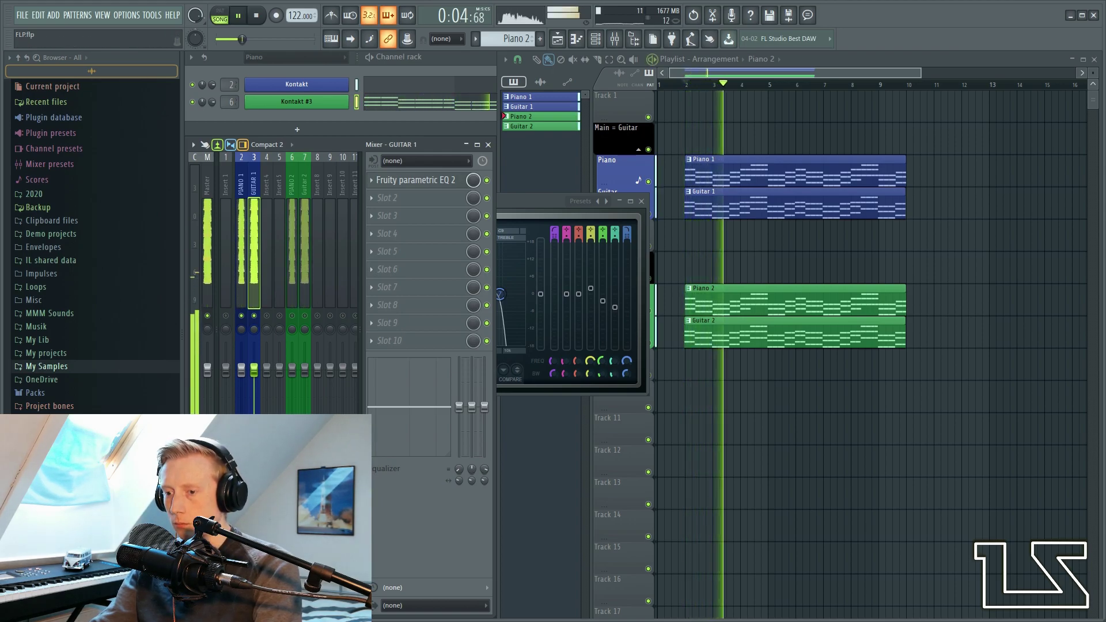
{"action": "key", "text": "space"}
{"action": "key", "text": "space"}
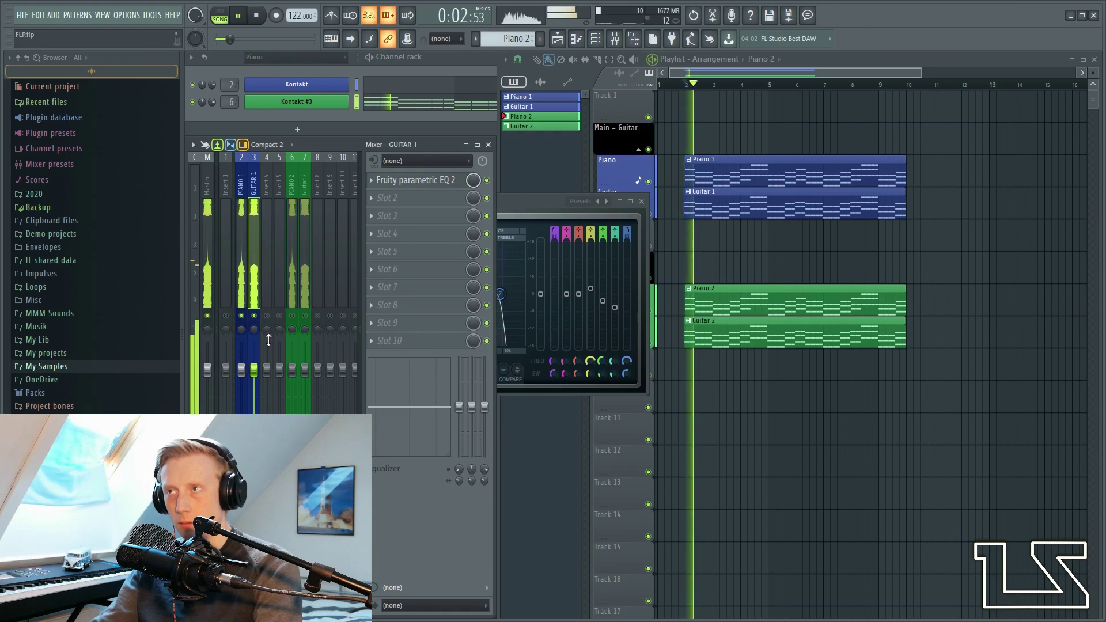
{"action": "key", "text": "space"}
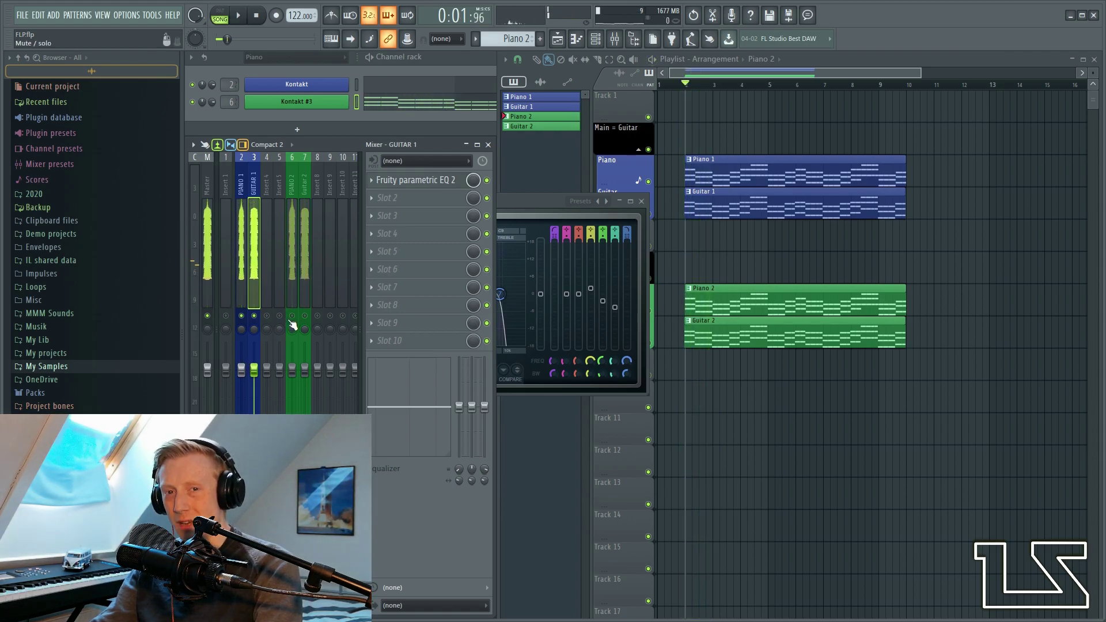
- Add Fruity Stereo Enhancer to the second effect slot of the PIANO 1 track and move its window aside
{"action": "left_click", "coordinate": [237, 282]}
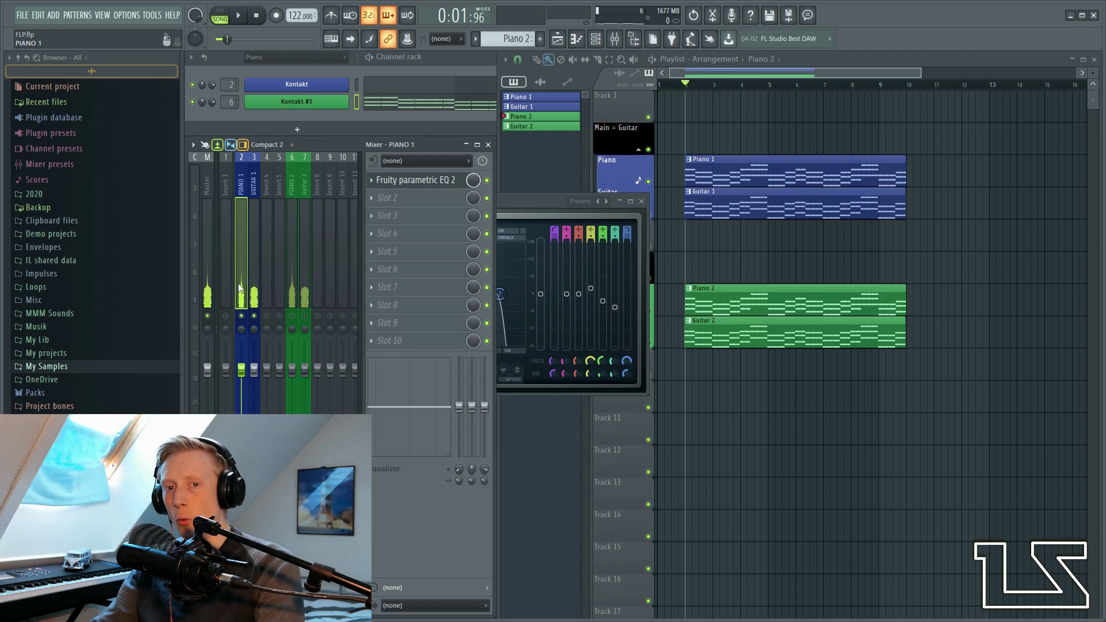
{"action": "left_click", "coordinate": [441, 204]}
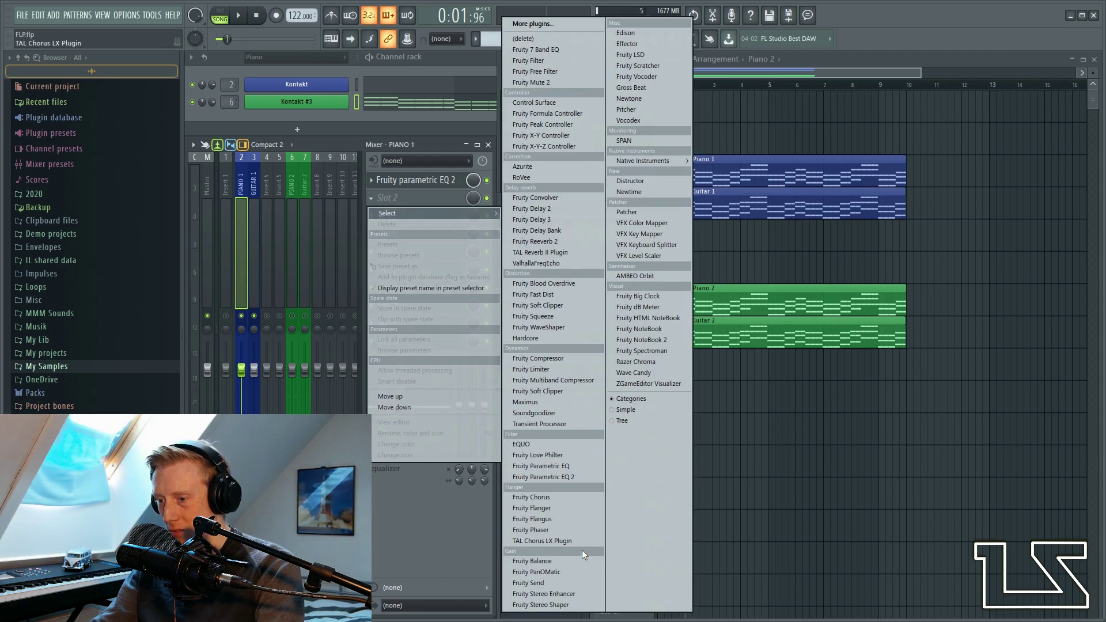
{"action": "left_click", "coordinate": [562, 593]}
{"action": "left_click_drag", "start_coordinate": [577, 250], "coordinate": [746, 279]}
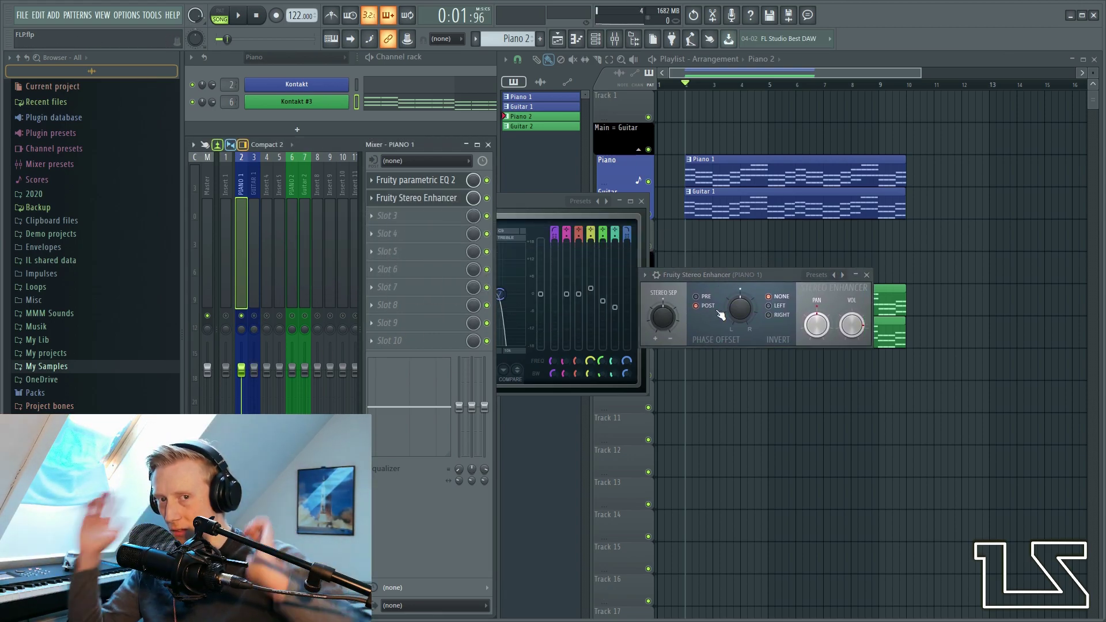
- During playback, adjust the PIANO 1 stereo enhancer's phase offset to the left and its stereo separation to about 25% merged
{"action": "key", "text": "space"}
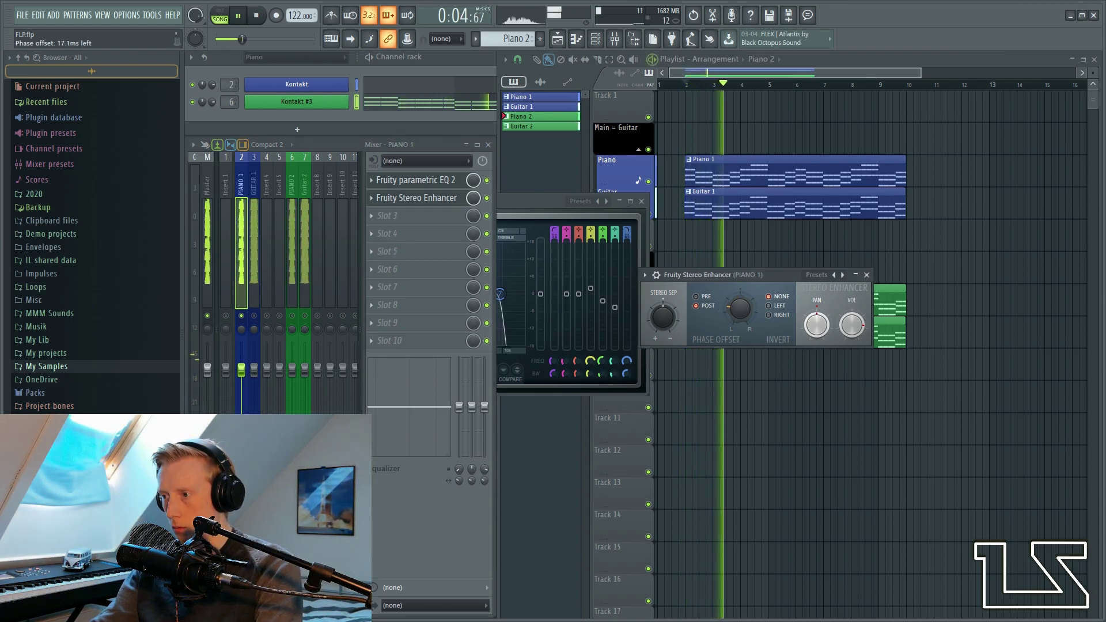
{"action": "left_click_drag", "start_coordinate": [817, 329], "coordinate": [818, 336]}
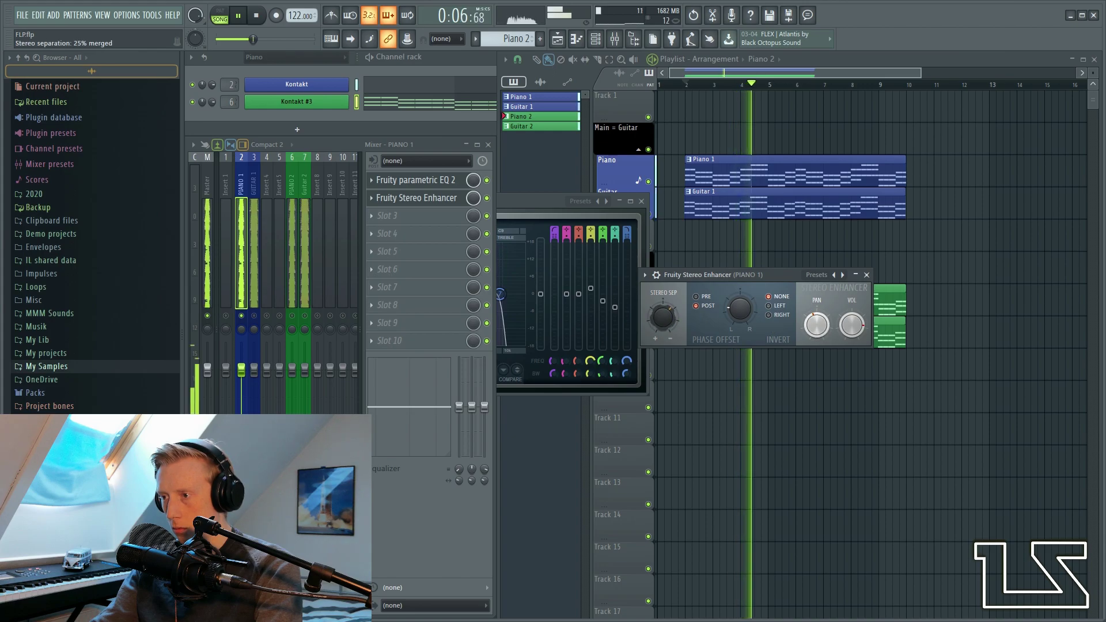
{"action": "left_click", "coordinate": [866, 275]}
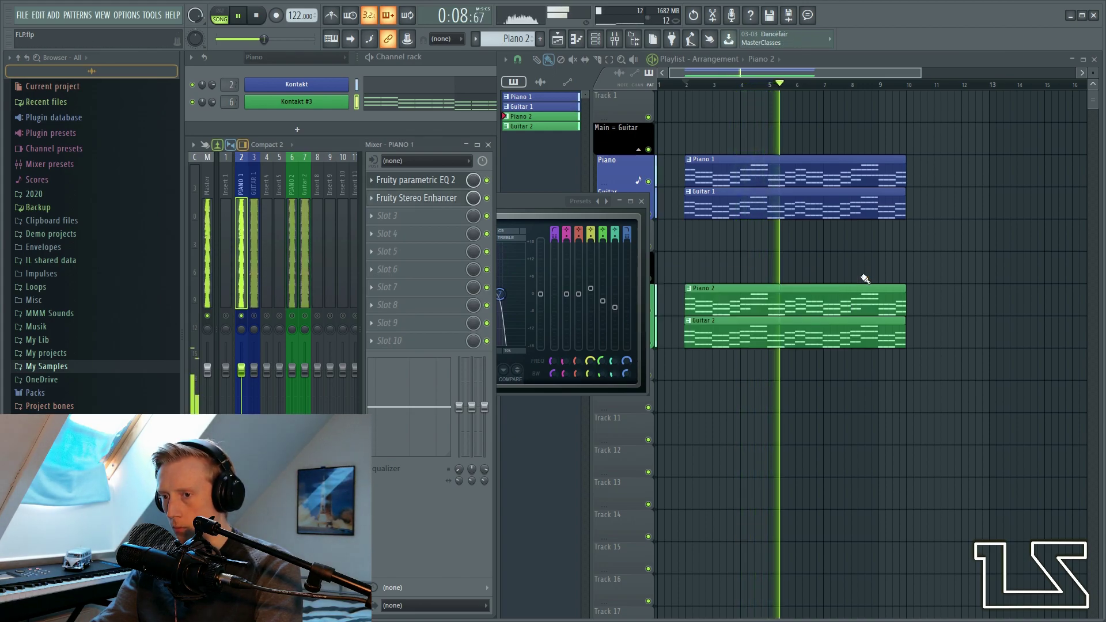
{"action": "key", "text": "space"}
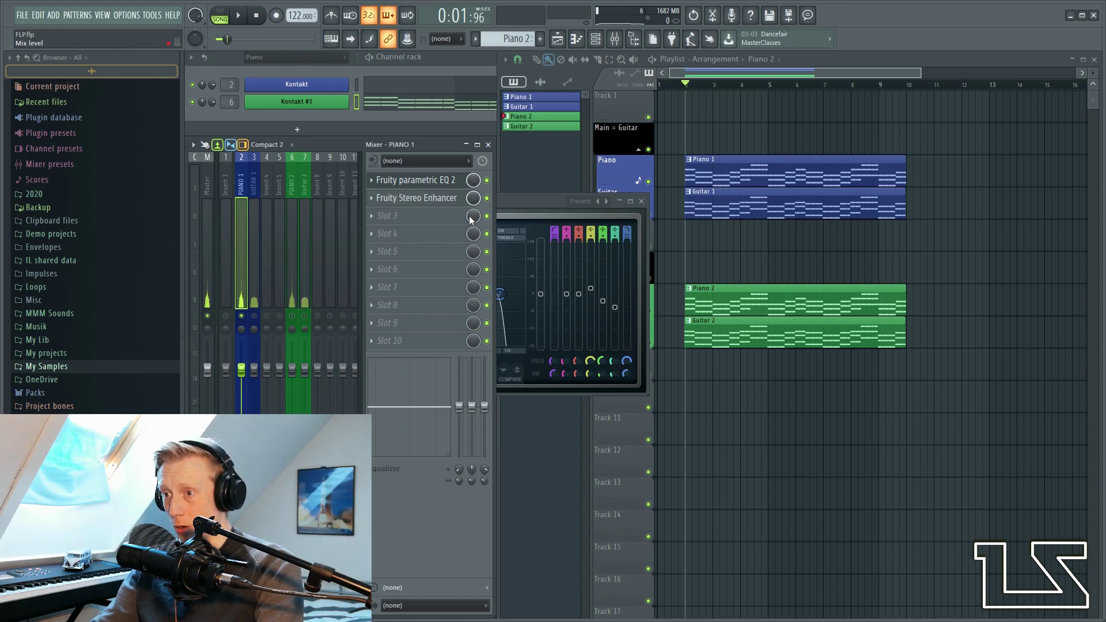
- Compare PIANO 1 playback with Fruity Stereo Enhancer bypassed and enabled
{"action": "key", "text": "space"}
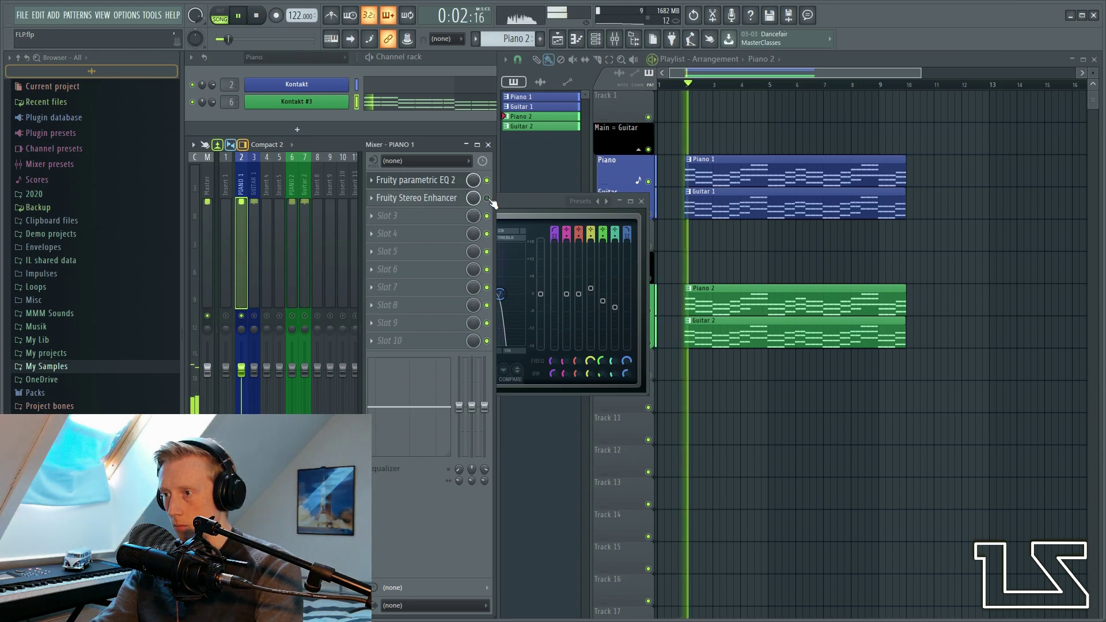
{"action": "key", "text": "space"}
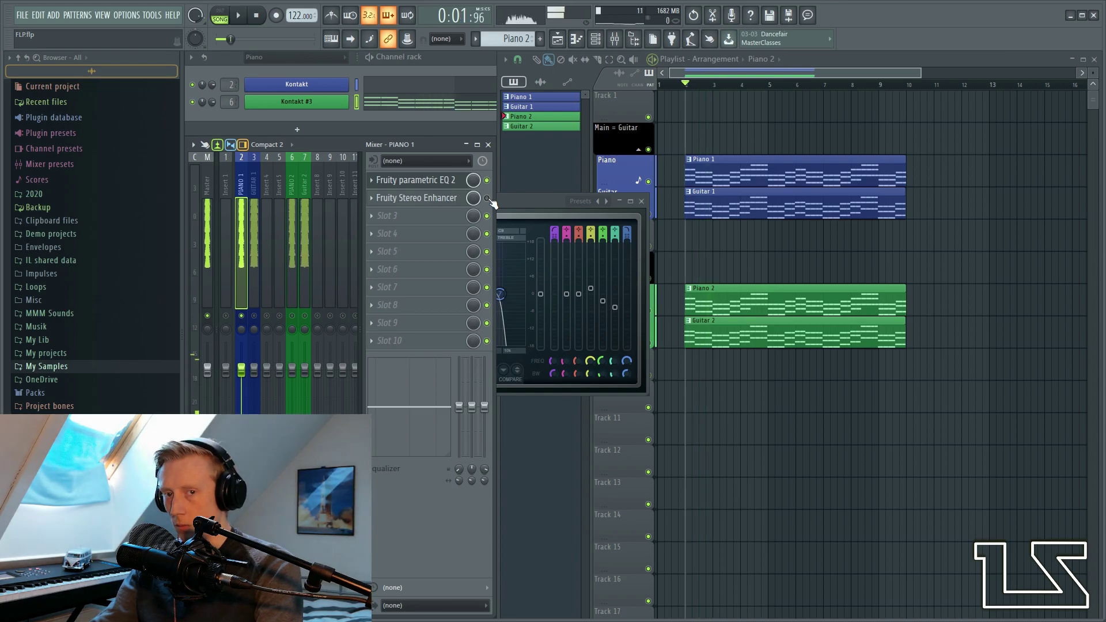
{"action": "key", "text": "space"}
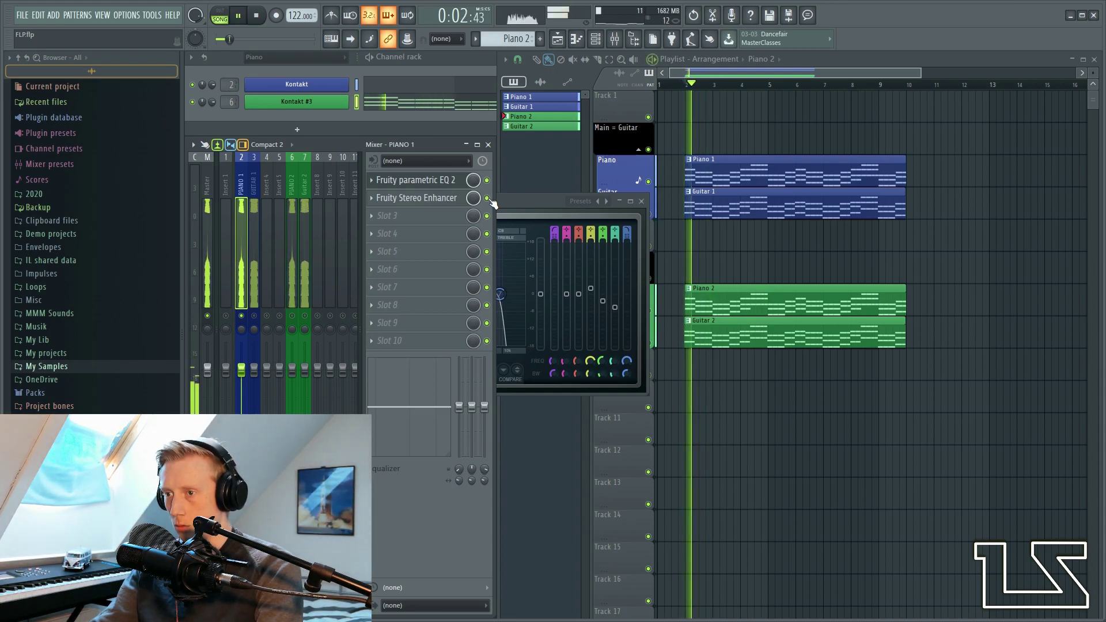
{"action": "key", "text": "space"}
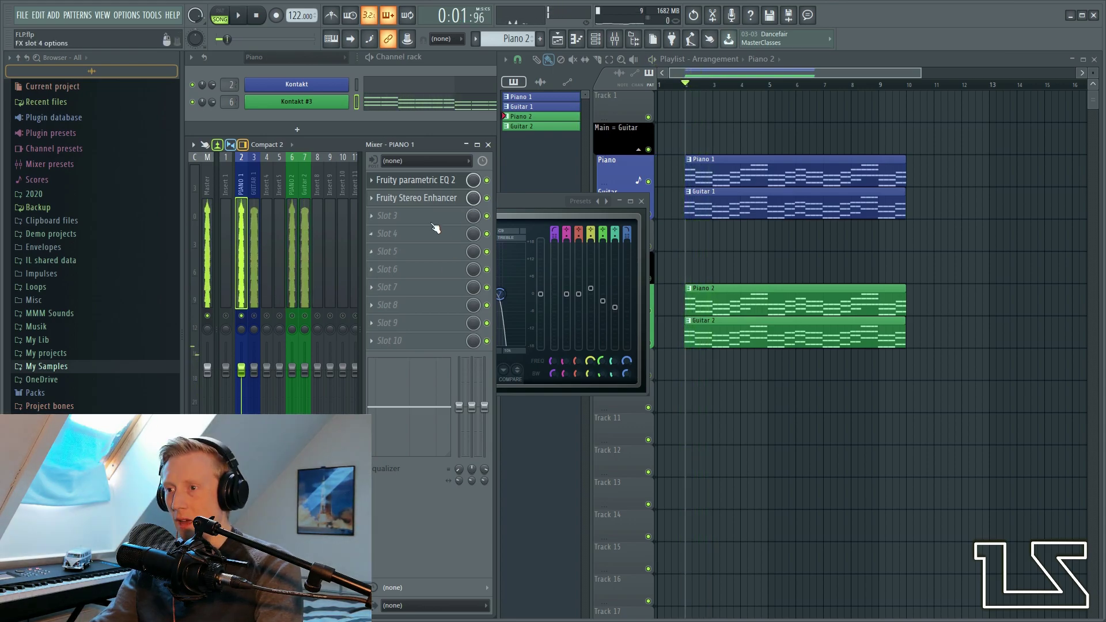
- Add another Fruity Parametric EQ 2 to PIANO 1's third slot and lower its band 1 low shelf to -18 dB around 205 Hz
{"action": "left_click", "coordinate": [403, 216]}
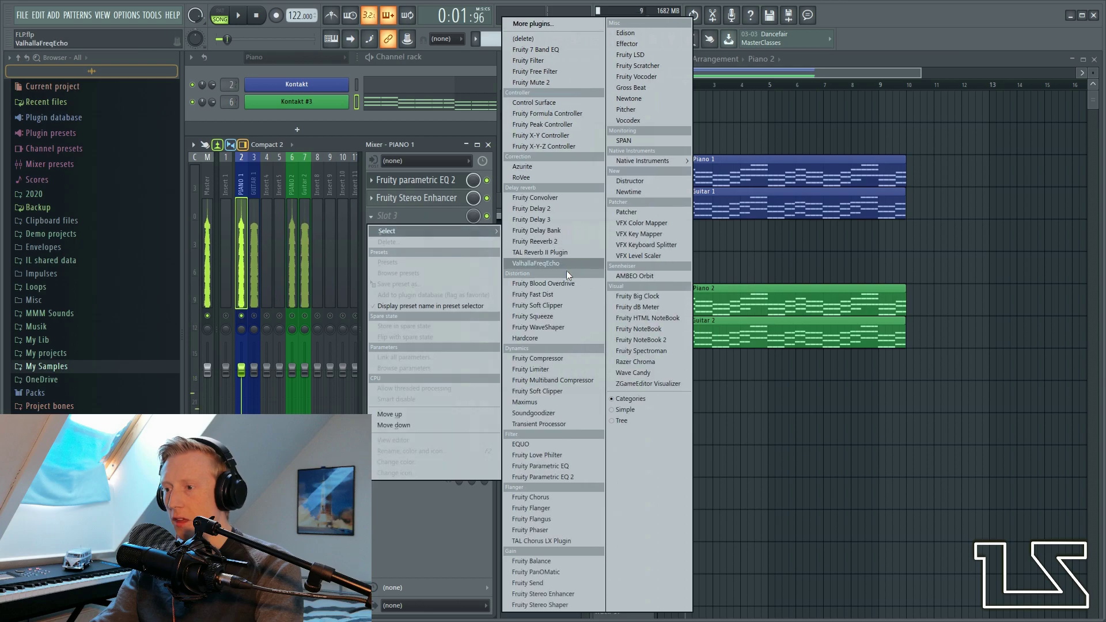
{"action": "left_click", "coordinate": [555, 478]}
{"action": "key", "text": "space"}
{"action": "left_click_drag", "start_coordinate": [244, 204], "coordinate": [279, 253]}
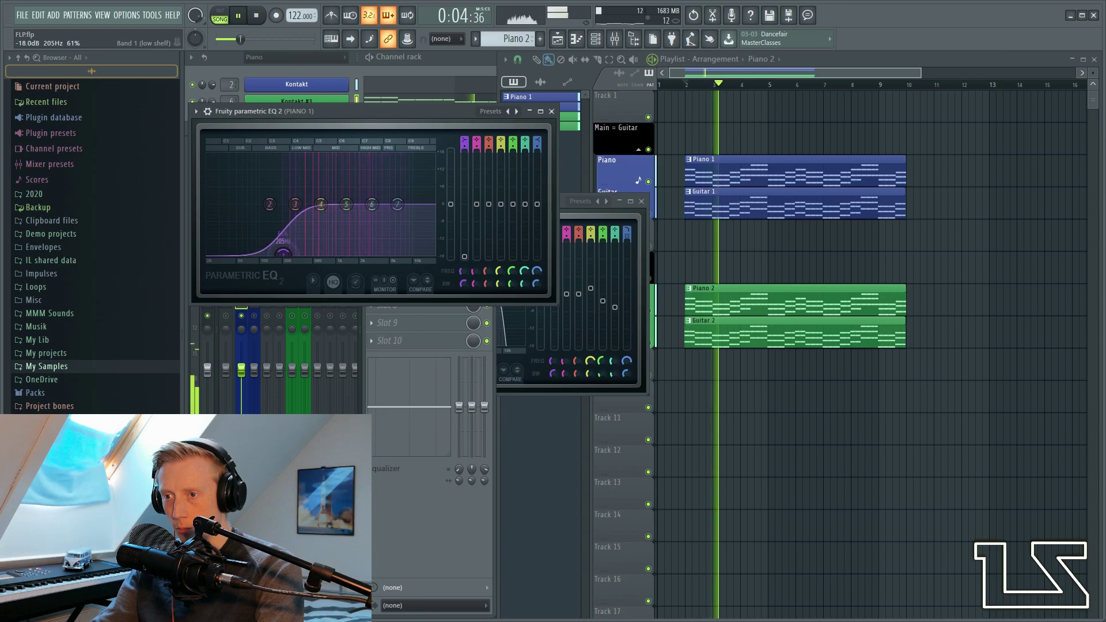
{"action": "scroll", "coordinate": [280, 254], "scroll_direction": "up", "scroll_amount": 3}
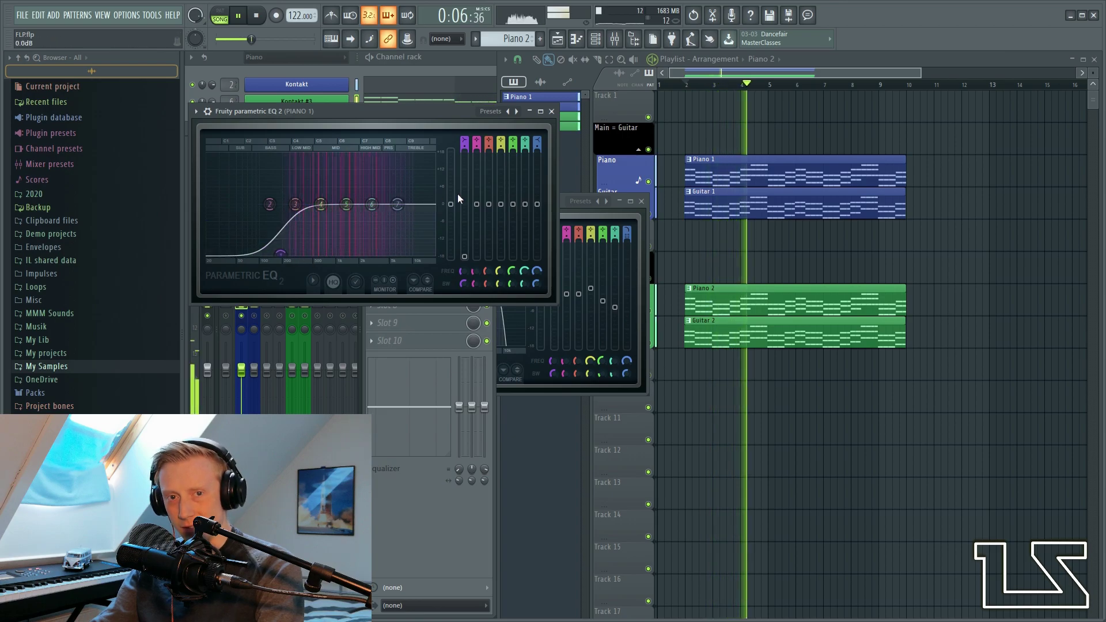
{"action": "key", "text": "space"}
{"action": "left_click", "coordinate": [552, 112]}
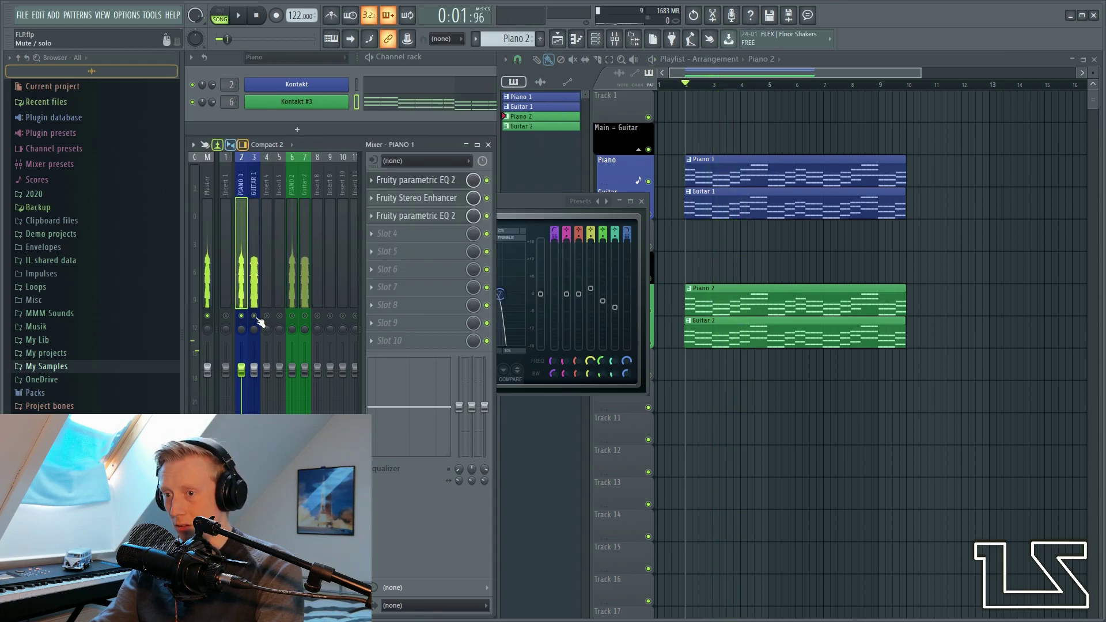
- During playback, slightly lower the PIANO 1 mixer fader so it sits beneath GUITAR 1
{"action": "key", "text": "space"}
{"action": "left_click", "coordinate": [254, 368]}
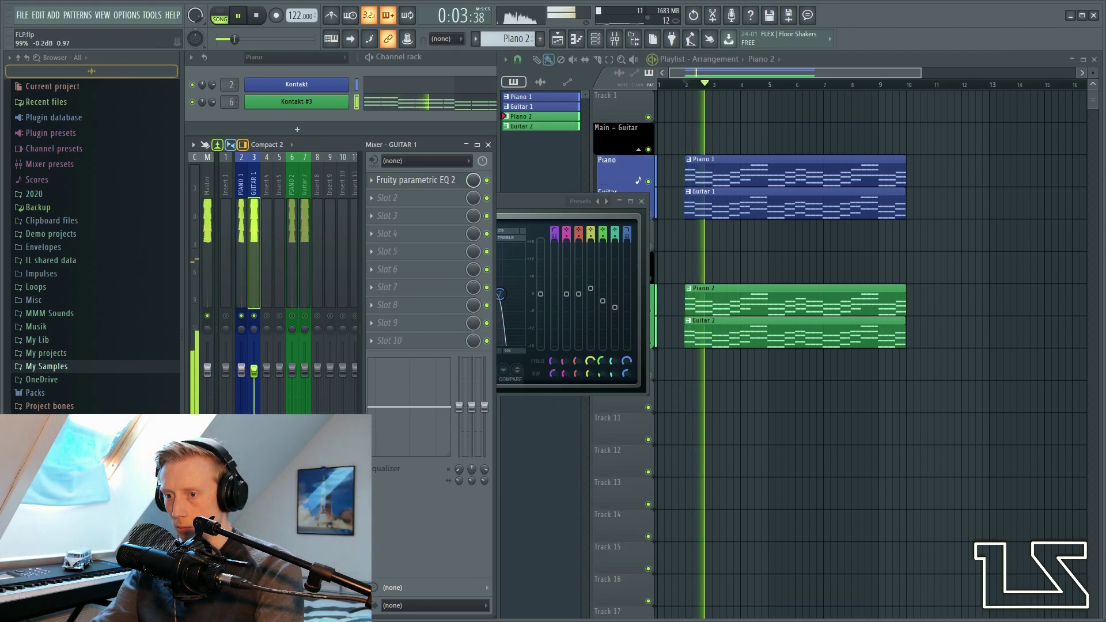
{"action": "left_click_drag", "start_coordinate": [241, 369], "coordinate": [241, 377]}
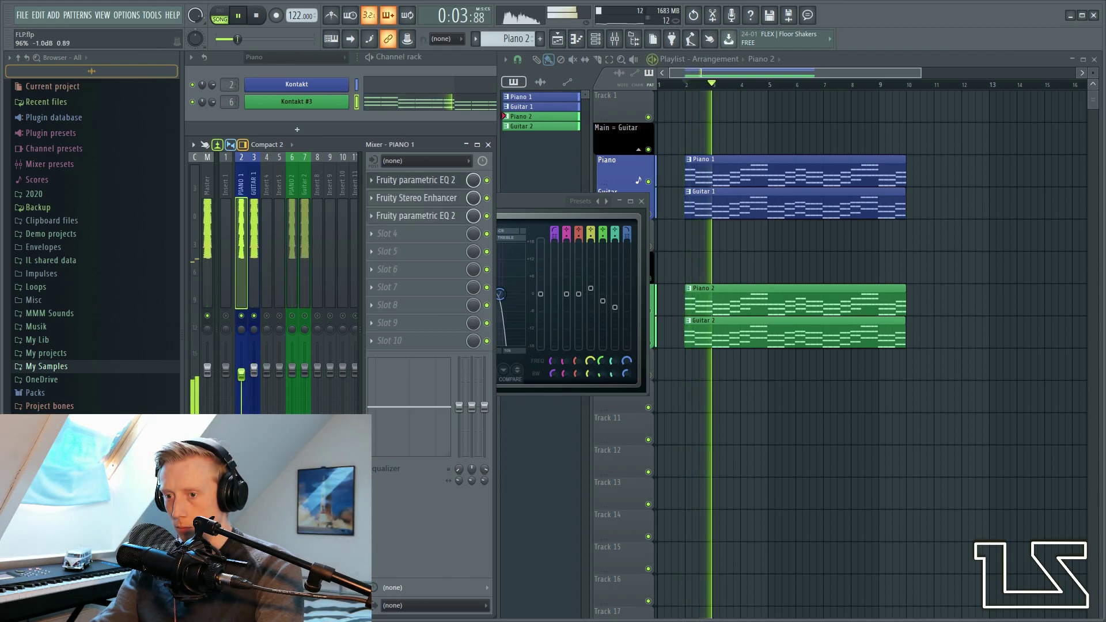
{"action": "left_click", "coordinate": [257, 368]}
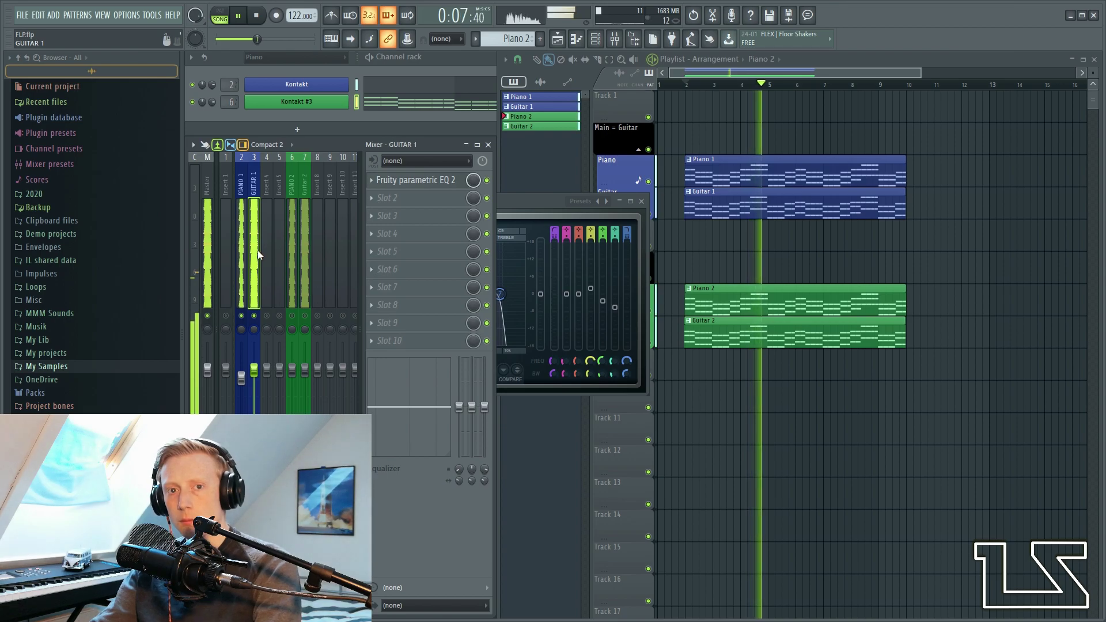
{"action": "key", "text": "space"}
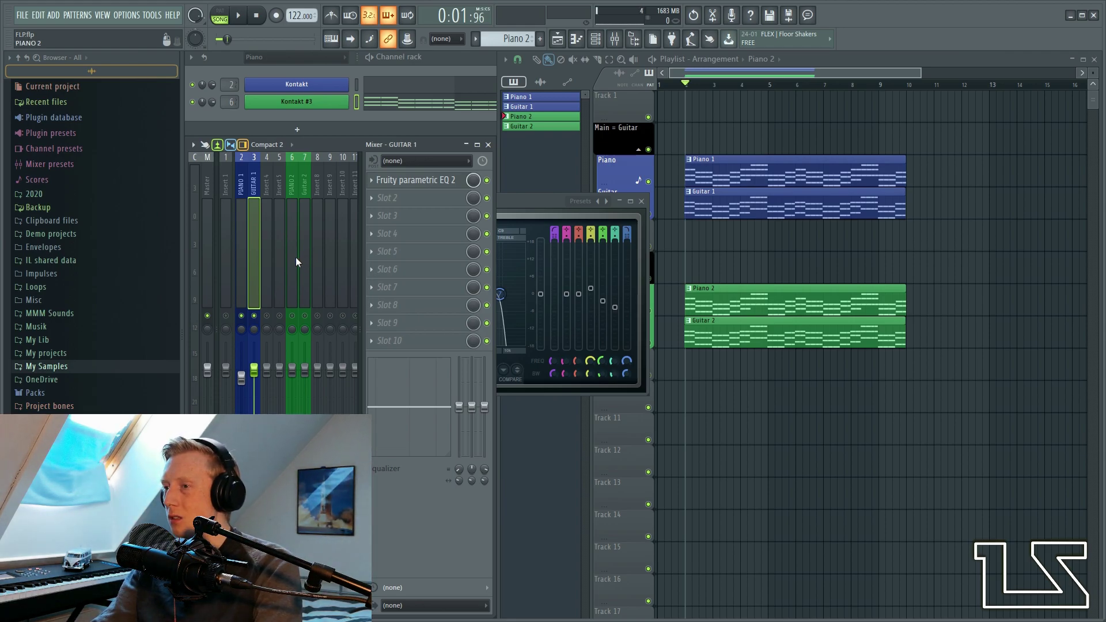
- Close the PIANO 1 equalizer window and listen to PIANO 2 and Guitar 2 soloed in turn
{"action": "left_click", "coordinate": [539, 455]}
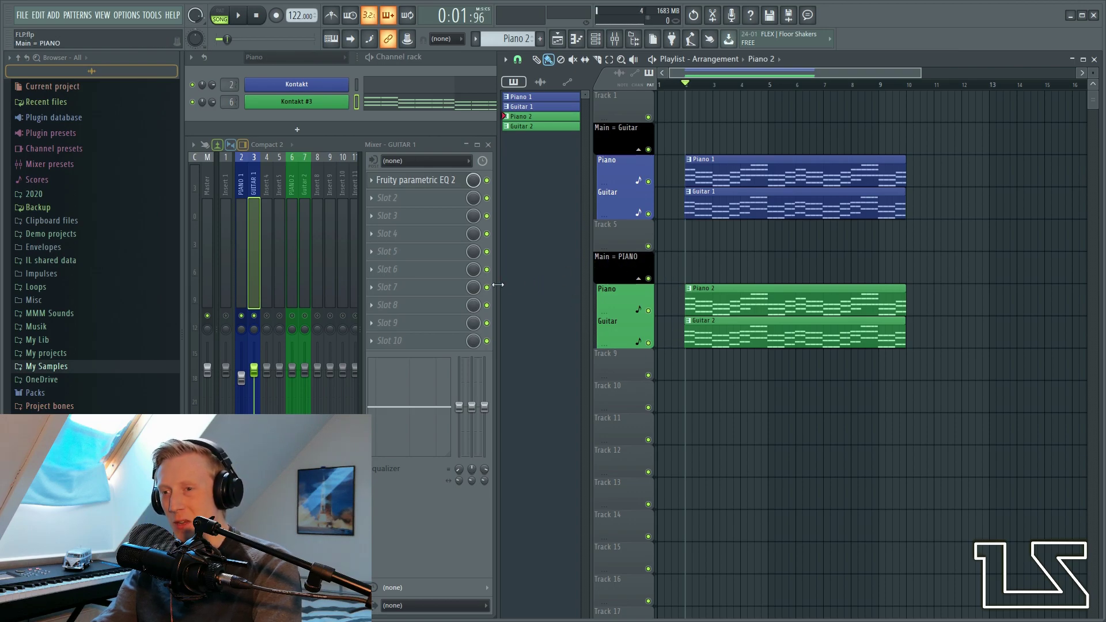
{"action": "left_click", "coordinate": [292, 261]}
{"action": "key", "text": "space"}
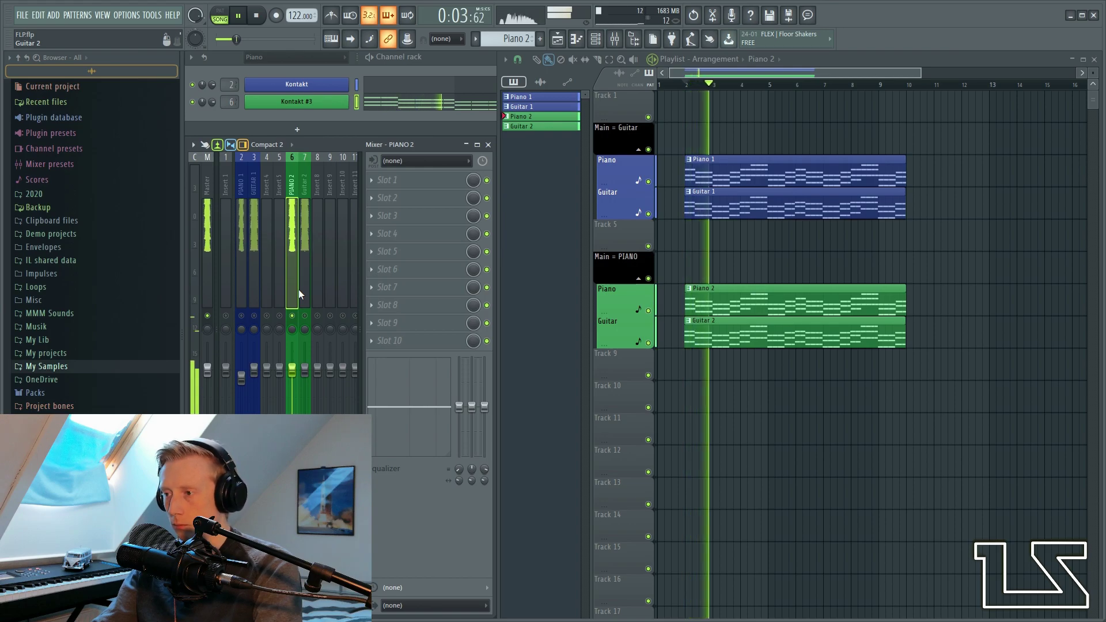
{"action": "key", "text": "space"}
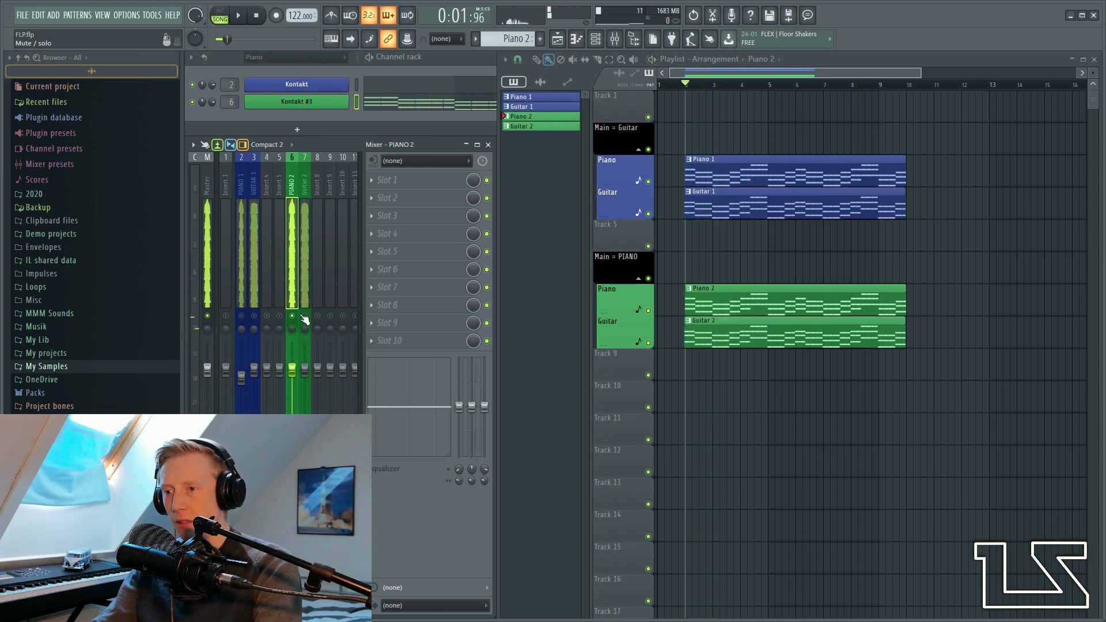
{"action": "key", "text": "space"}
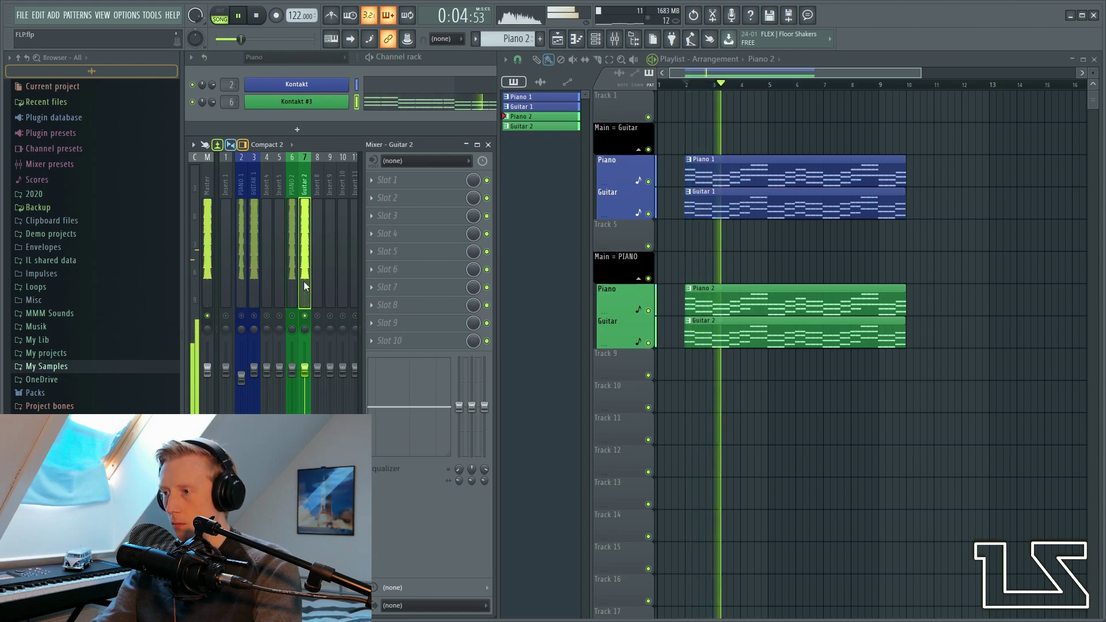
{"action": "key", "text": "space"}
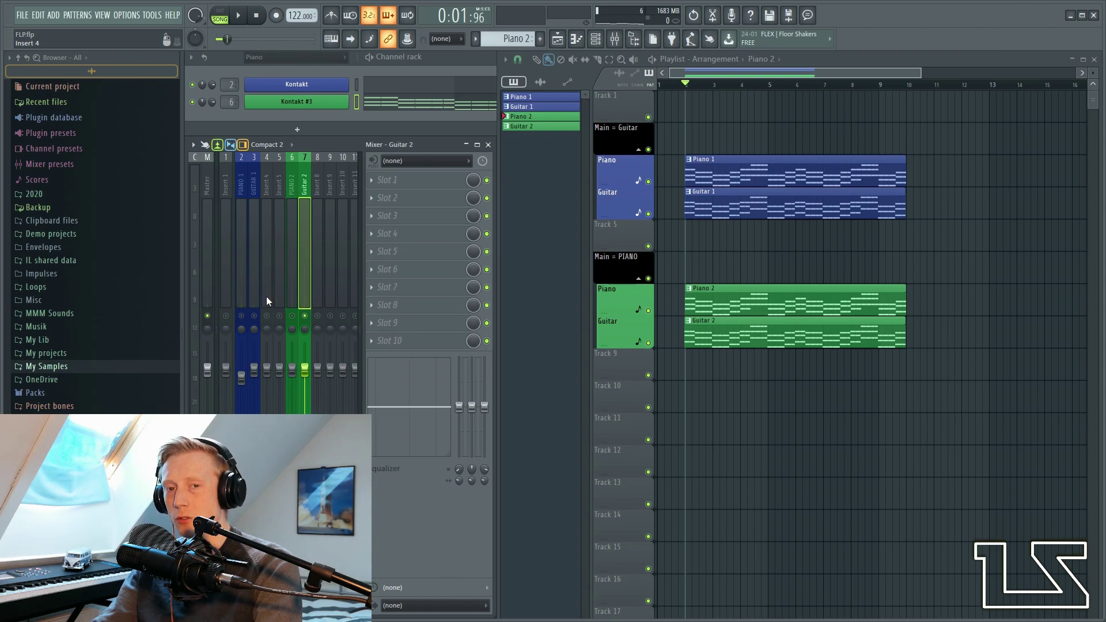
- Add Fruity Parametric EQ 2 to the first effect slot of PIANO 2 and load the HighLowCut preset
{"action": "left_click", "coordinate": [280, 293]}
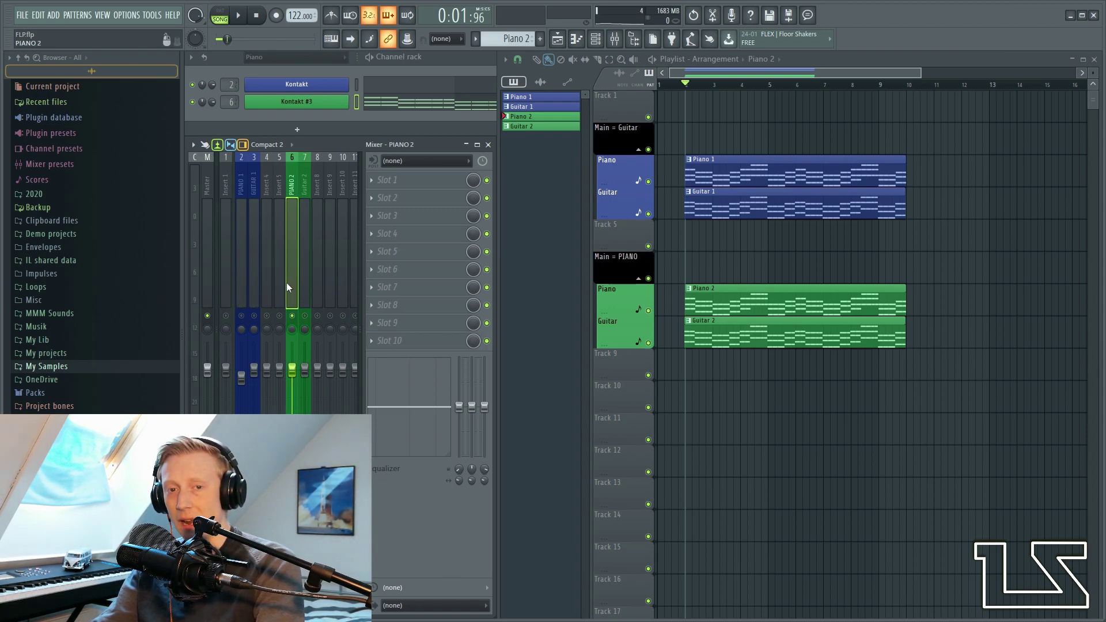
{"action": "left_click", "coordinate": [403, 181]}
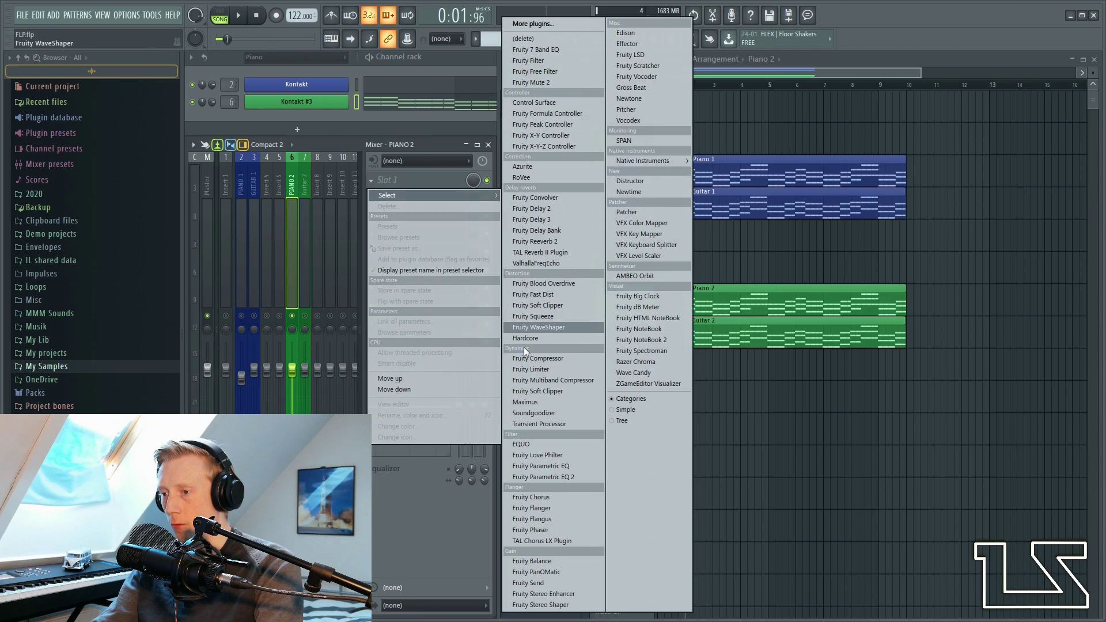
{"action": "left_click", "coordinate": [525, 477]}
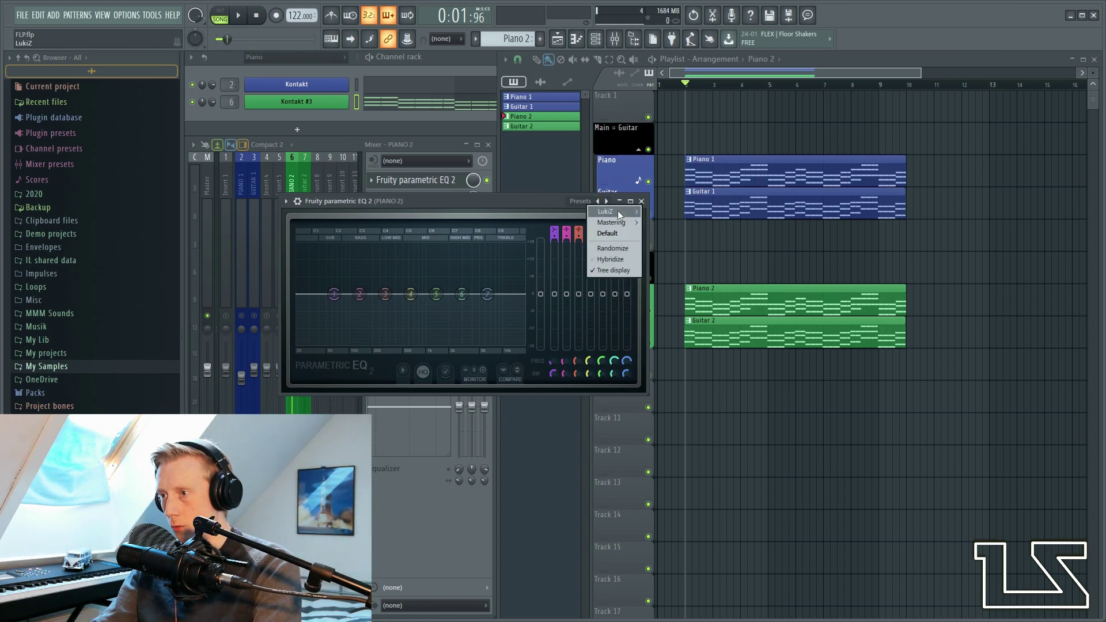
{"action": "mouse_move", "coordinate": [674, 212]}
{"action": "left_click", "coordinate": [752, 222]}
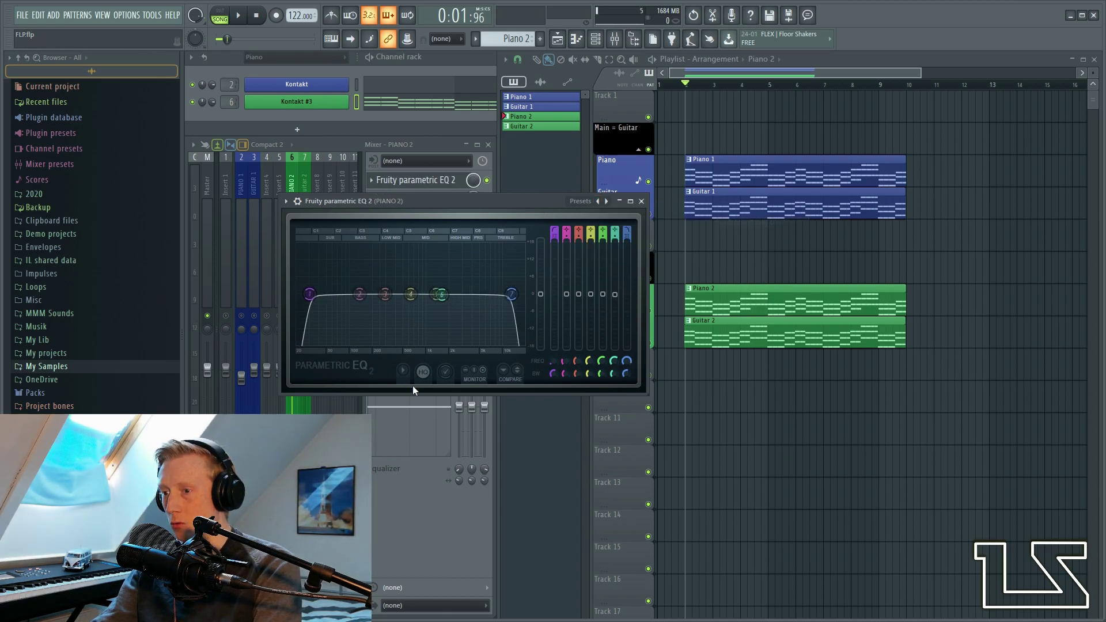
- During playback, raise PIANO 2's low cut, dip its low mids and slightly boost its highs, then move the EQ window aside
{"action": "key", "text": "space"}
{"action": "left_click_drag", "start_coordinate": [310, 295], "coordinate": [475, 289]}
{"action": "key", "text": "space"}
{"action": "left_click_drag", "start_coordinate": [509, 201], "coordinate": [888, 126]}
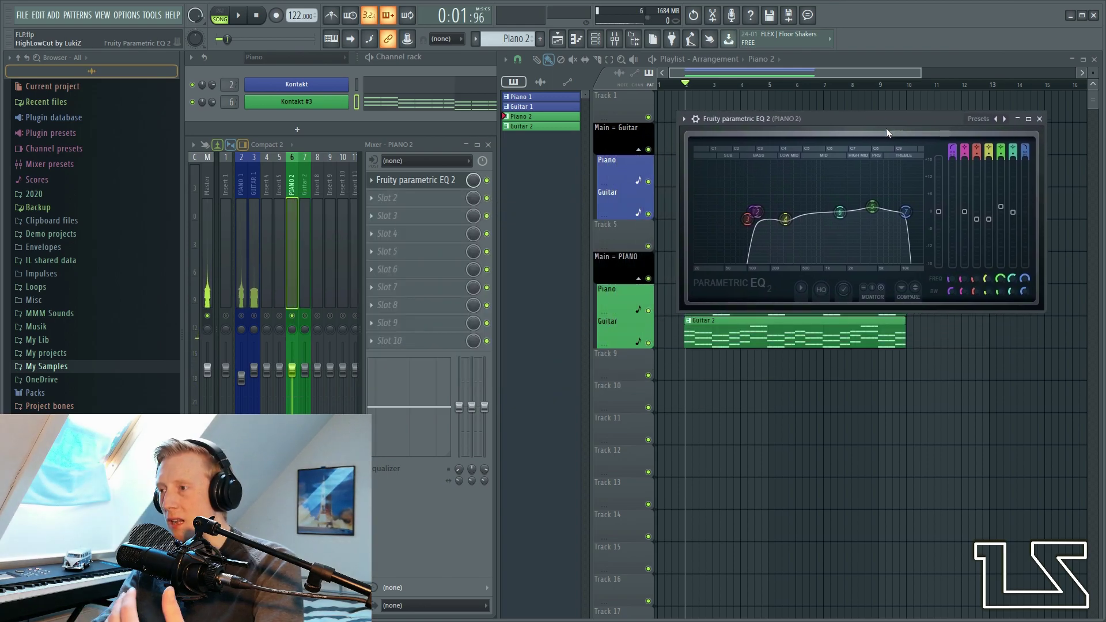
- Compare the equalized PIANO 2 with PIANO 1 by soloing and playing each track in turn
{"action": "right_click", "coordinate": [292, 317]}
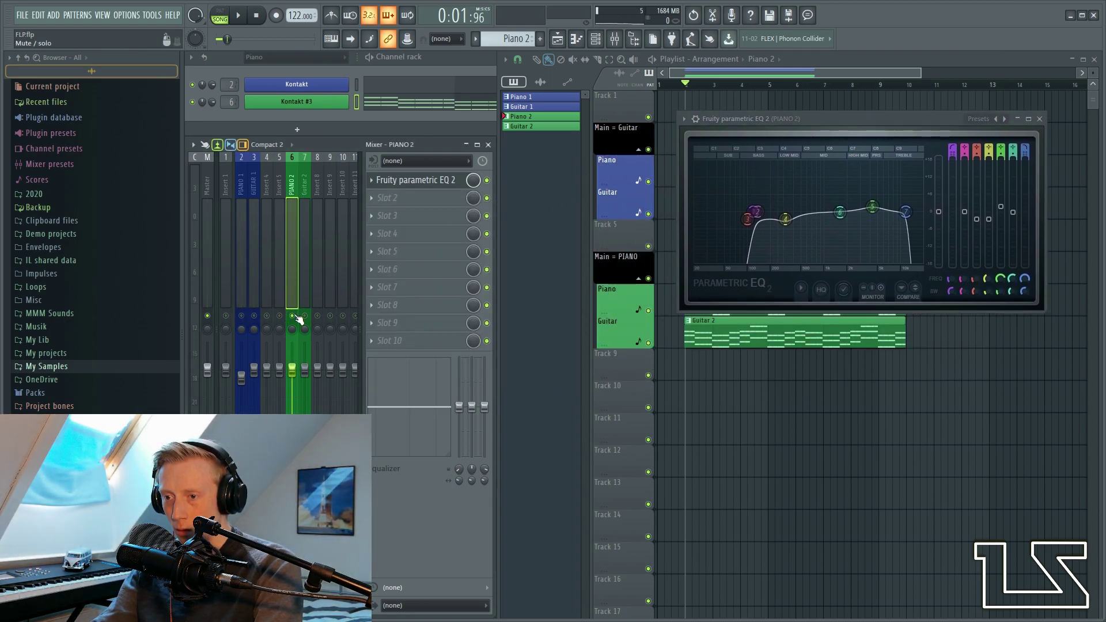
{"action": "key", "text": "space"}
{"action": "key", "text": "space"}
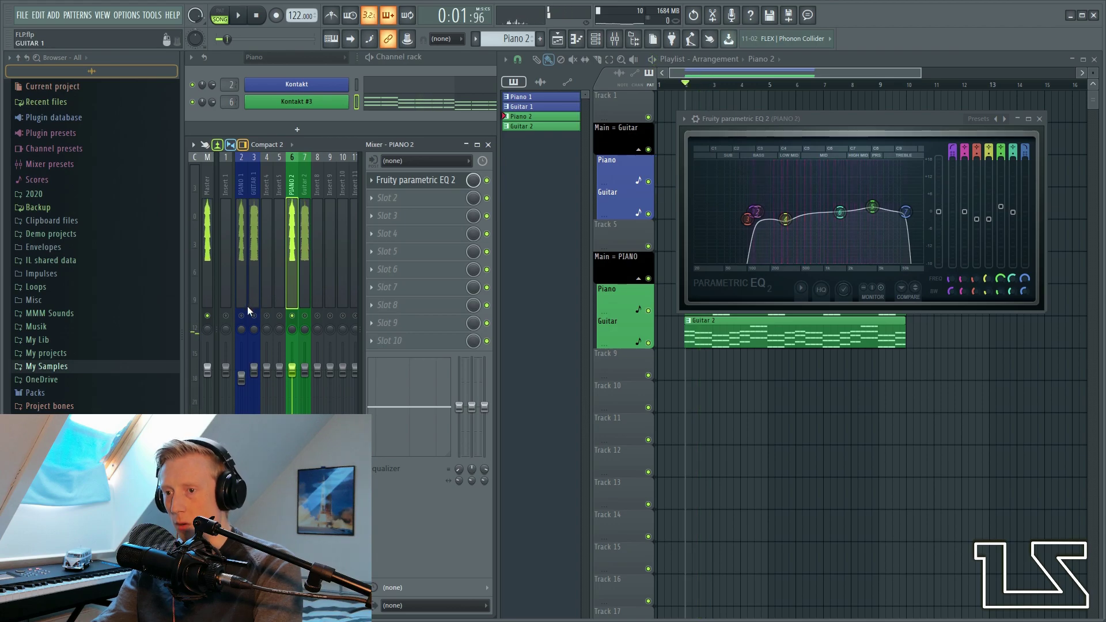
{"action": "left_click", "coordinate": [243, 300]}
{"action": "key", "text": "space"}
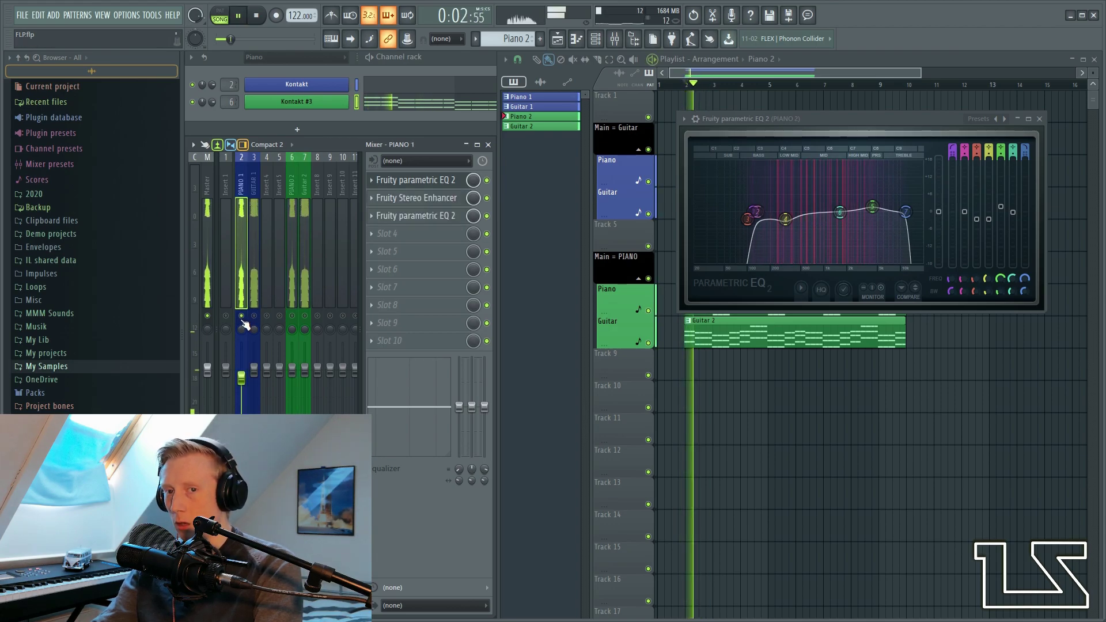
{"action": "key", "text": "space"}
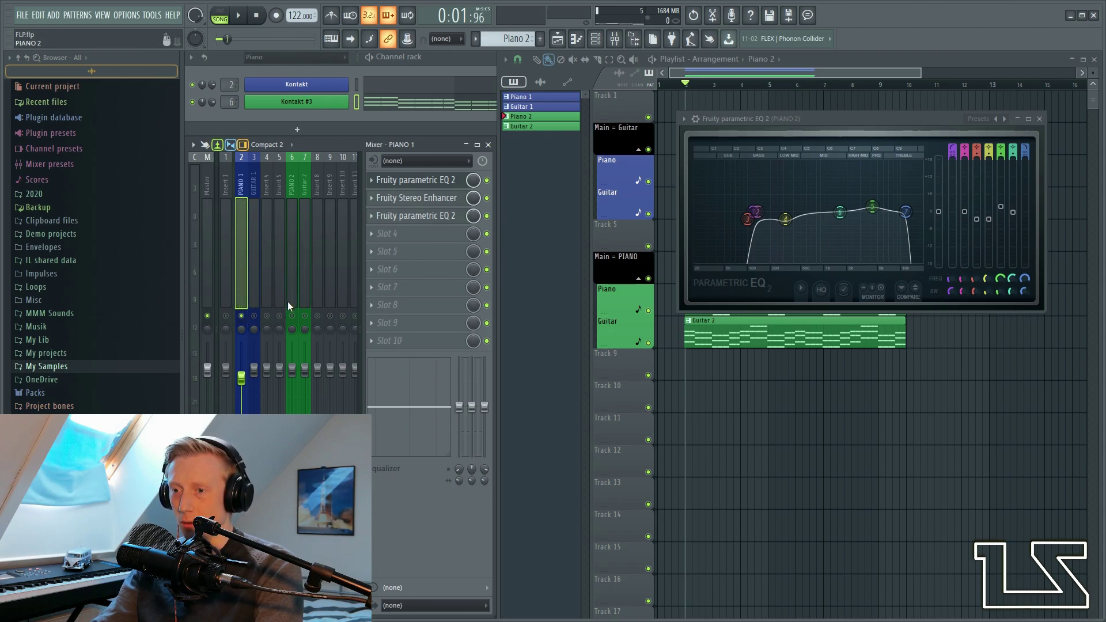
{"action": "left_click", "coordinate": [292, 282]}
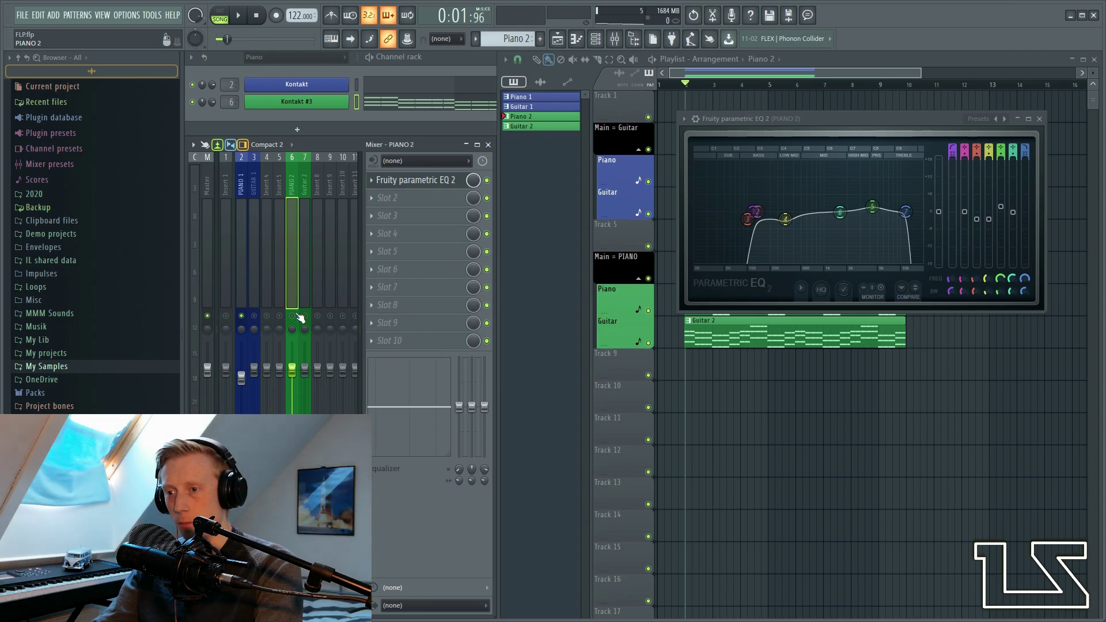
{"action": "key", "text": "space"}
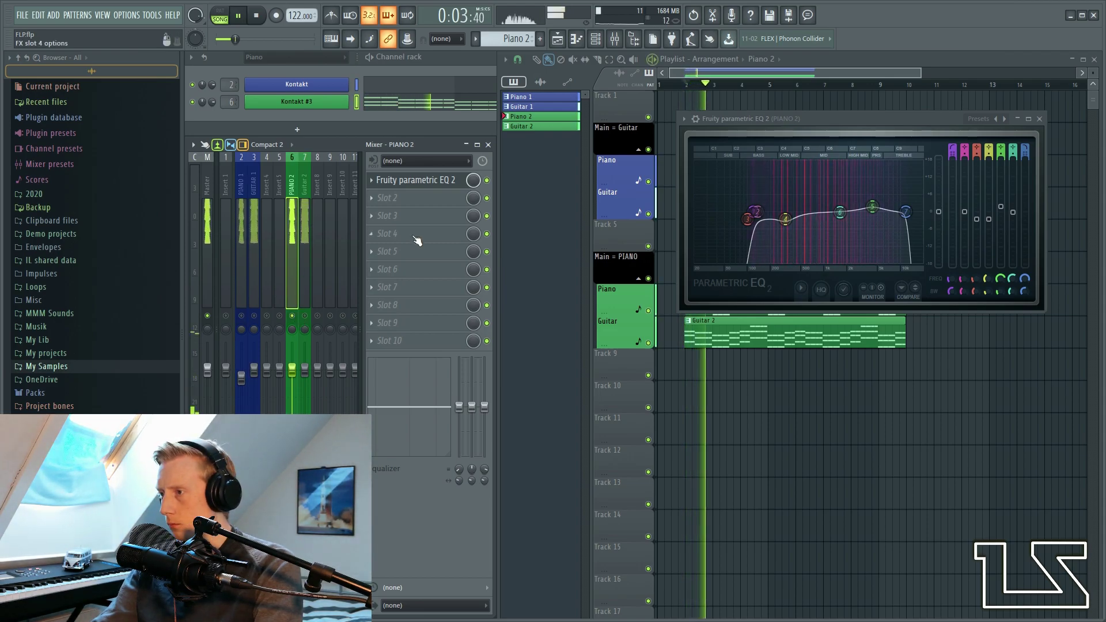
{"action": "key", "text": "space"}
- Solo Guitar 2 and play it on its own
{"action": "left_click", "coordinate": [304, 248]}
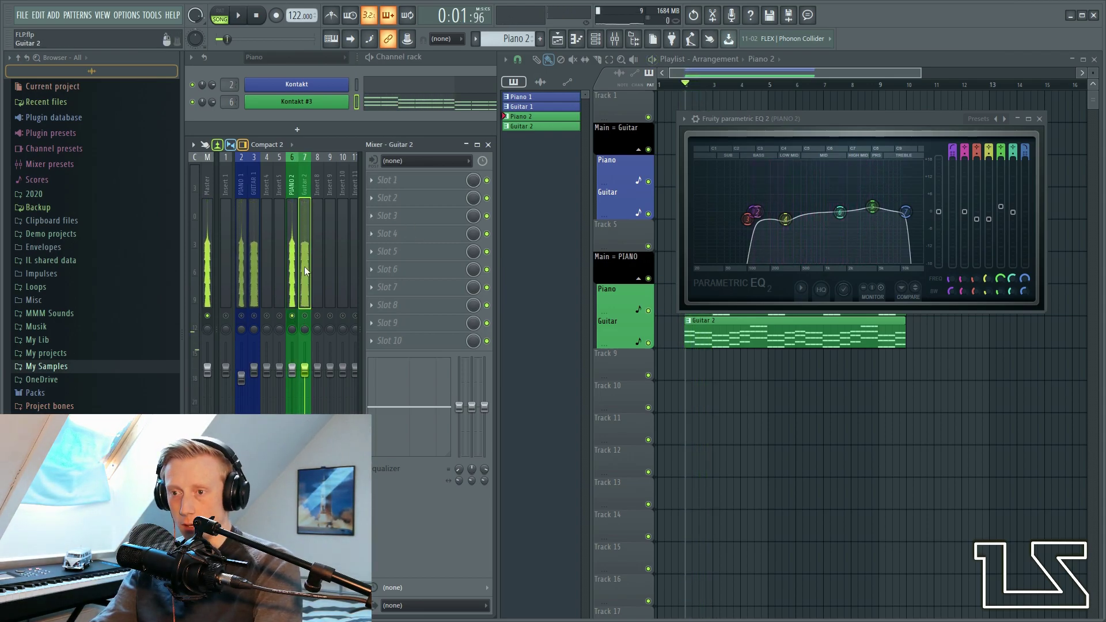
{"action": "key", "text": "space"}
{"action": "key", "text": "space"}
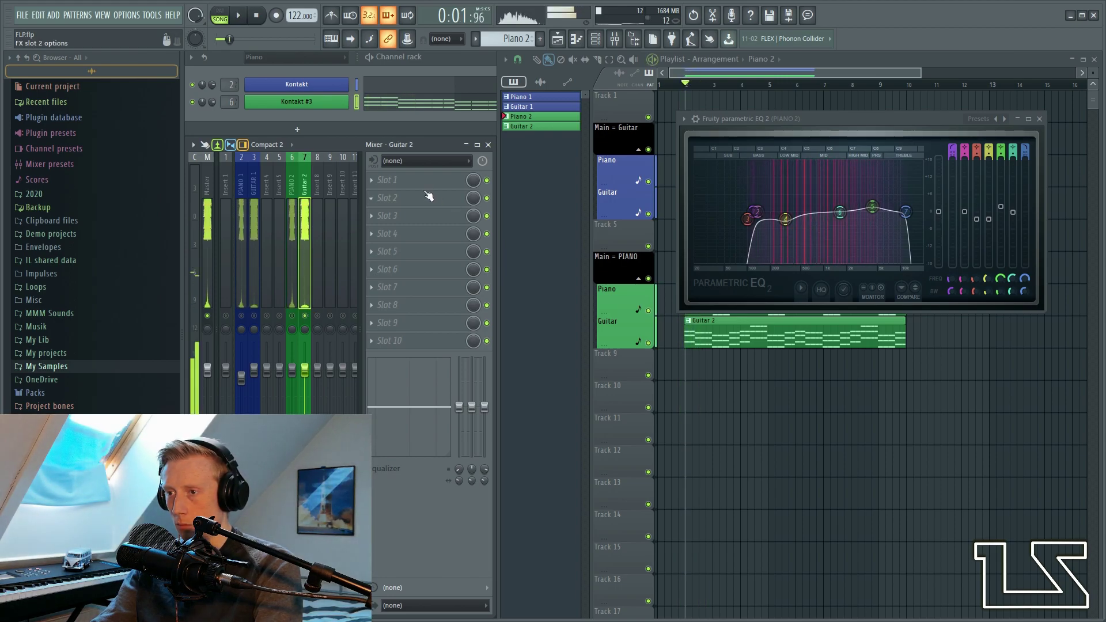
- Add Fruity Parametric EQ 2 to Guitar 2's first effect slot, move its window and load the HighLowCut preset
{"action": "left_click", "coordinate": [383, 180]}
{"action": "left_click", "coordinate": [527, 466]}
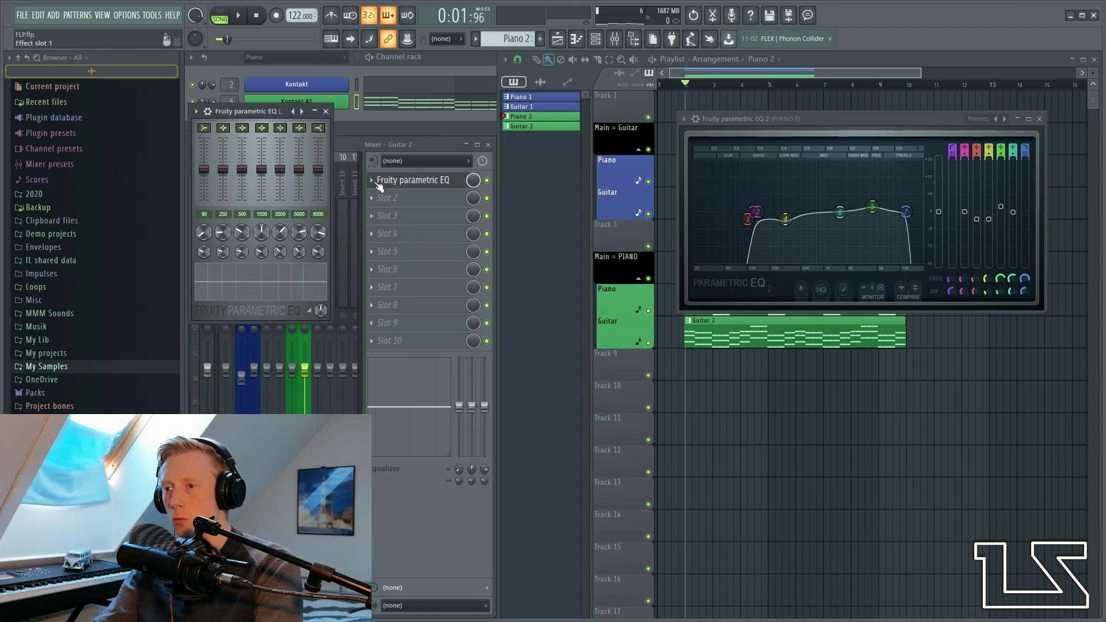
{"action": "left_click", "coordinate": [380, 181]}
{"action": "mouse_move", "coordinate": [399, 195]}
{"action": "left_click", "coordinate": [549, 477]}
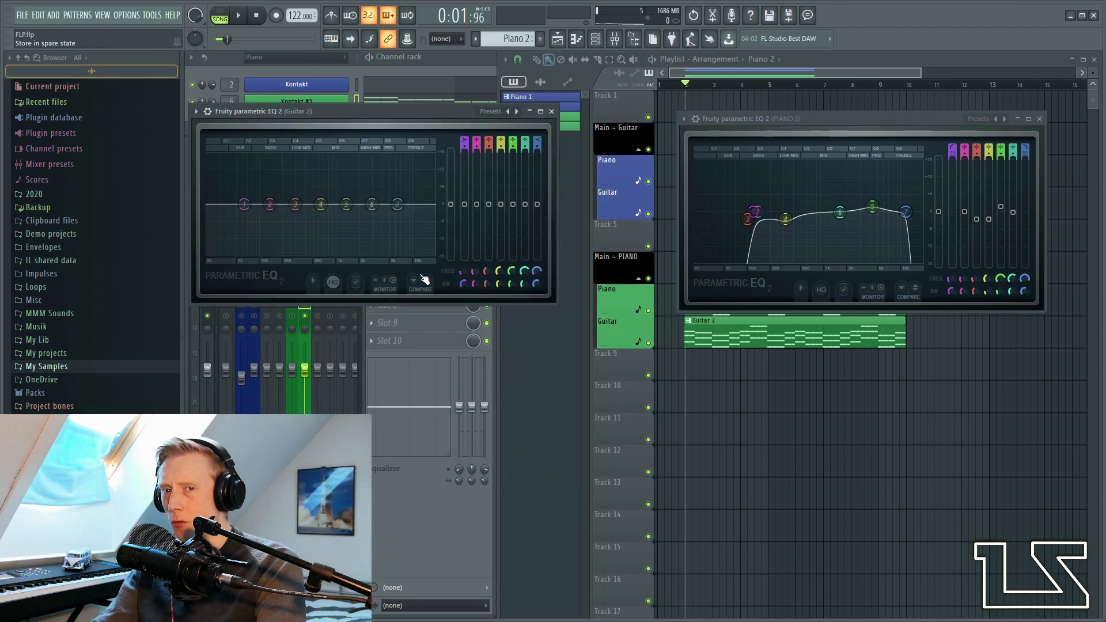
{"action": "left_click_drag", "start_coordinate": [352, 111], "coordinate": [564, 281]}
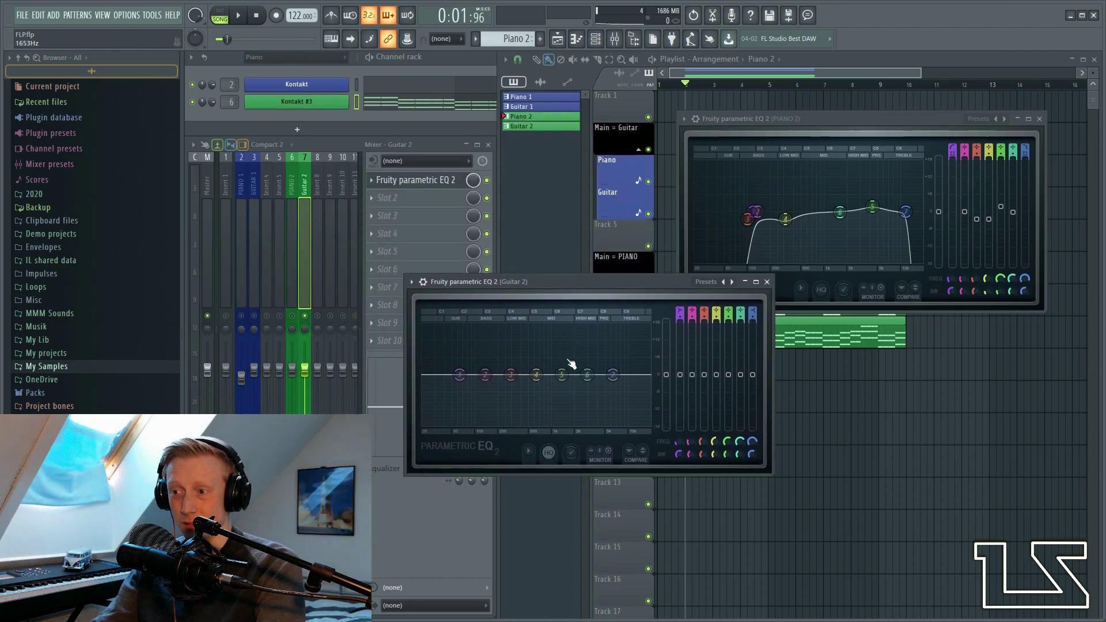
{"action": "left_click", "coordinate": [772, 286]}
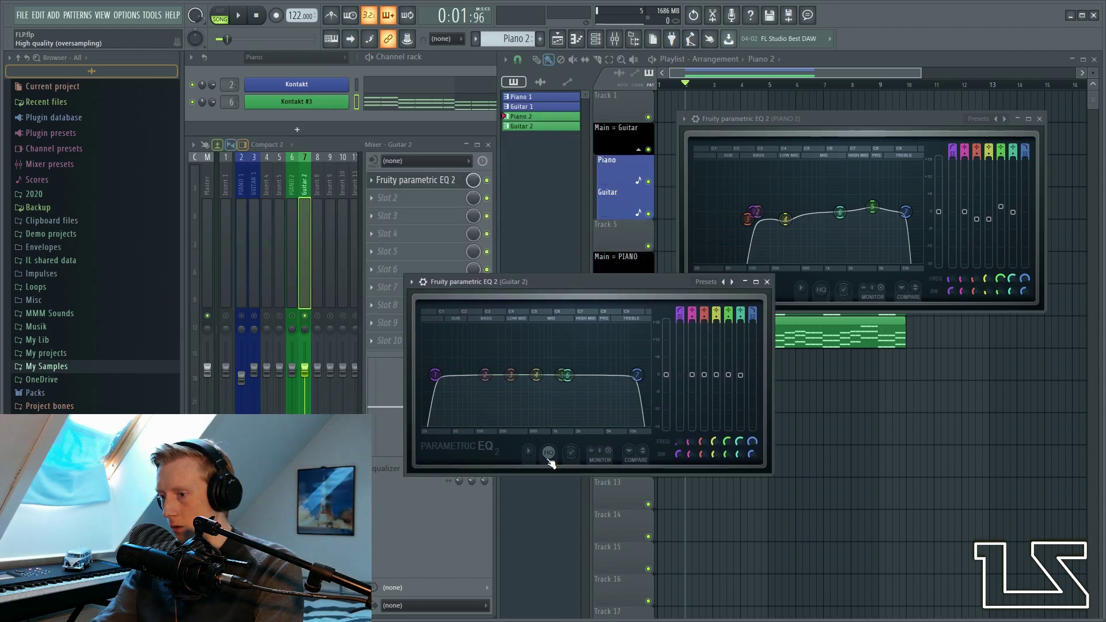
- During playback, raise Guitar 2's low cut, lower band 5 to about -2.5 dB near 920 Hz and slightly boost the highs
{"action": "key", "text": "space"}
{"action": "left_click_drag", "start_coordinate": [435, 375], "coordinate": [499, 375]}
{"action": "left_click_drag", "start_coordinate": [637, 375], "coordinate": [642, 375]}
{"action": "mouse_move", "coordinate": [537, 375]}
{"action": "left_mouse_down"}
{"action": "mouse_move", "coordinate": [503, 381]}
{"action": "mouse_move", "coordinate": [612, 372]}
{"action": "mouse_move", "coordinate": [538, 353]}
{"action": "mouse_move", "coordinate": [549, 377]}
{"action": "left_mouse_up"}
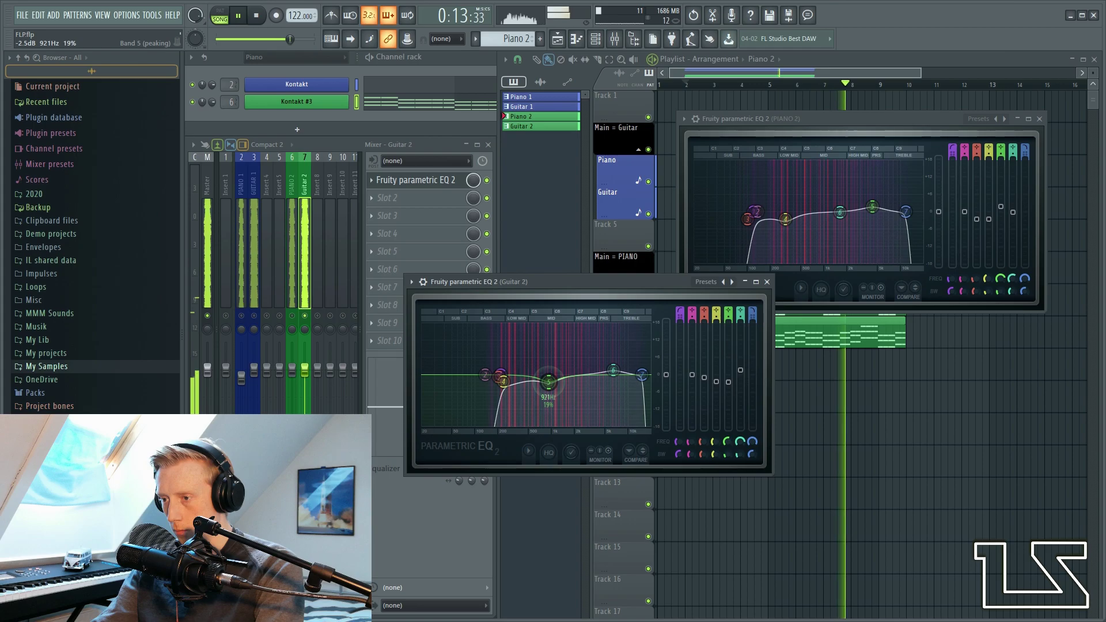
{"action": "left_click", "coordinate": [766, 281]}
{"action": "key", "text": "space"}
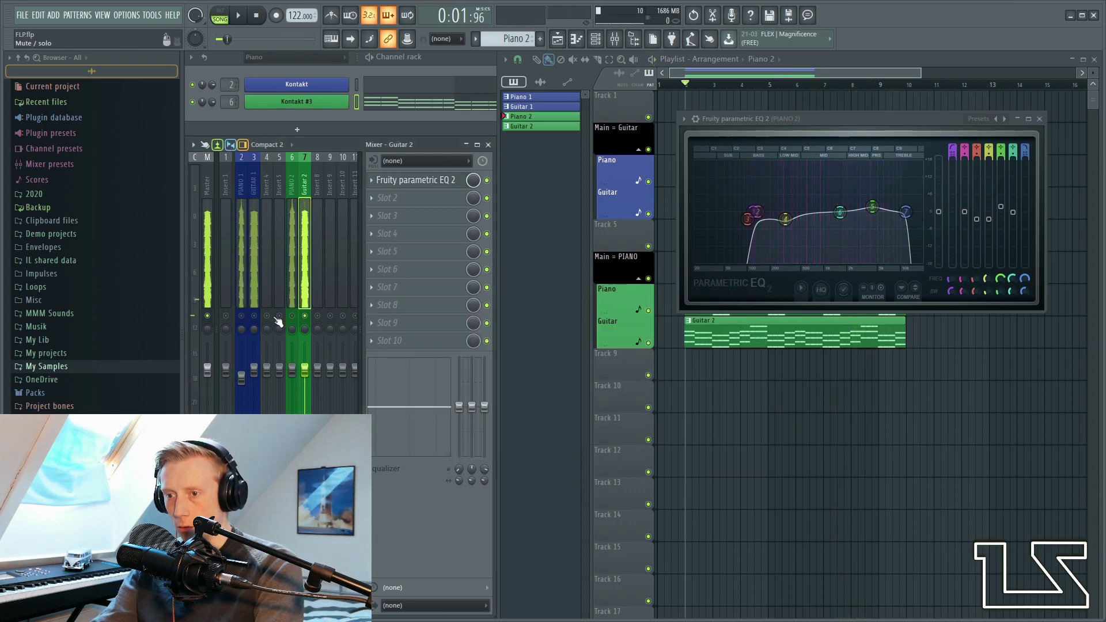
- Compare GUITAR 1 with the equalized Guitar 2 by soloing and playing each track in turn
{"action": "left_click", "coordinate": [259, 289]}
{"action": "key", "text": "space"}
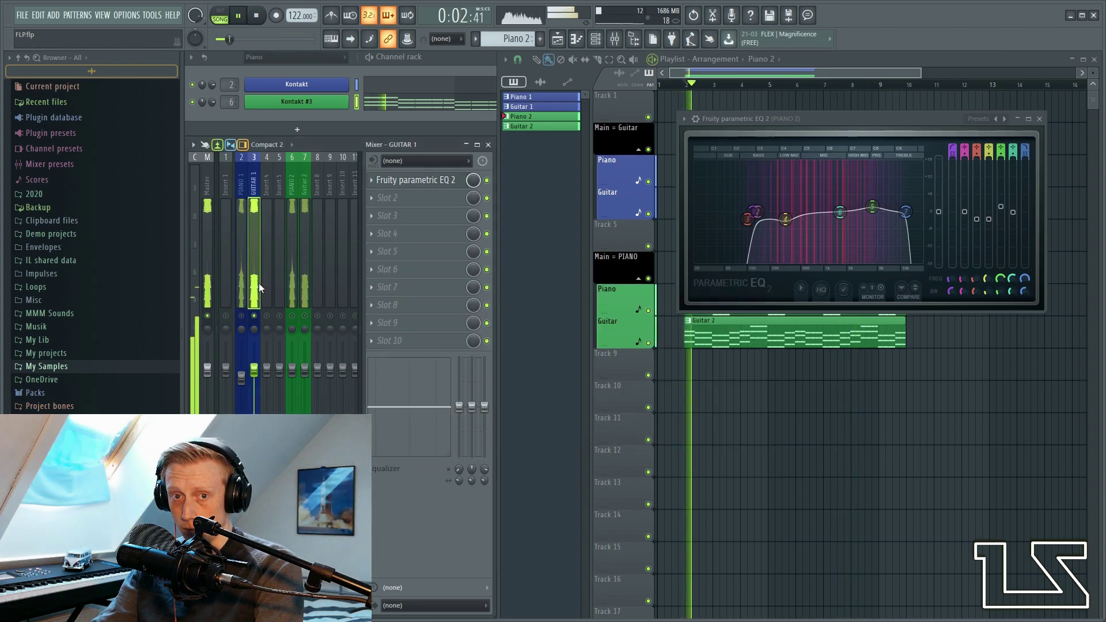
{"action": "key", "text": "space"}
{"action": "left_click", "coordinate": [307, 299]}
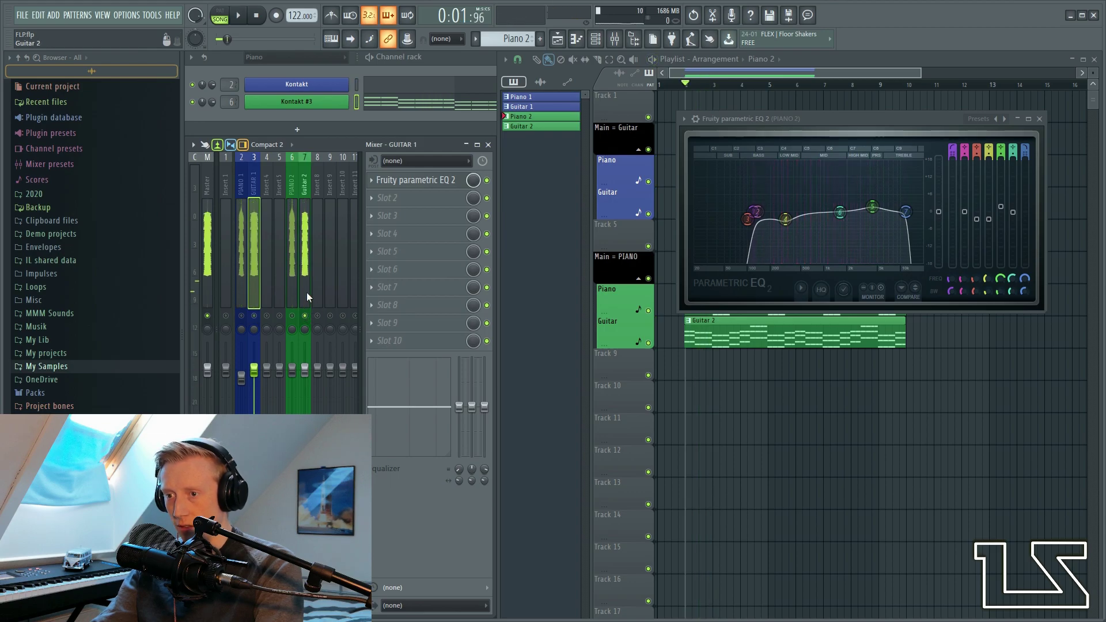
{"action": "key", "text": "space"}
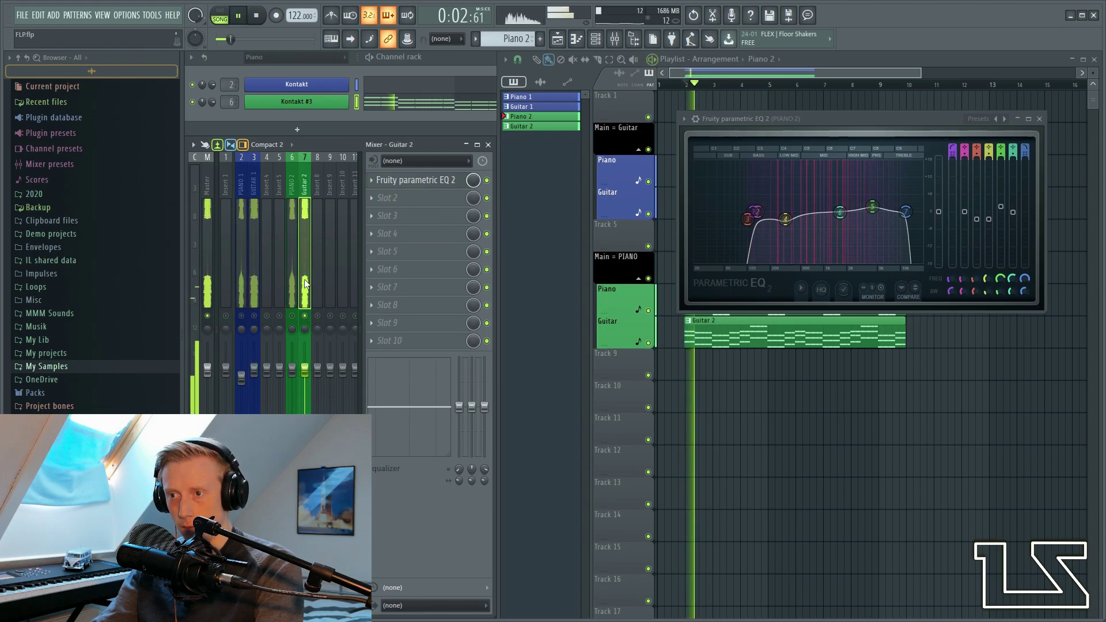
{"action": "key", "text": "space"}
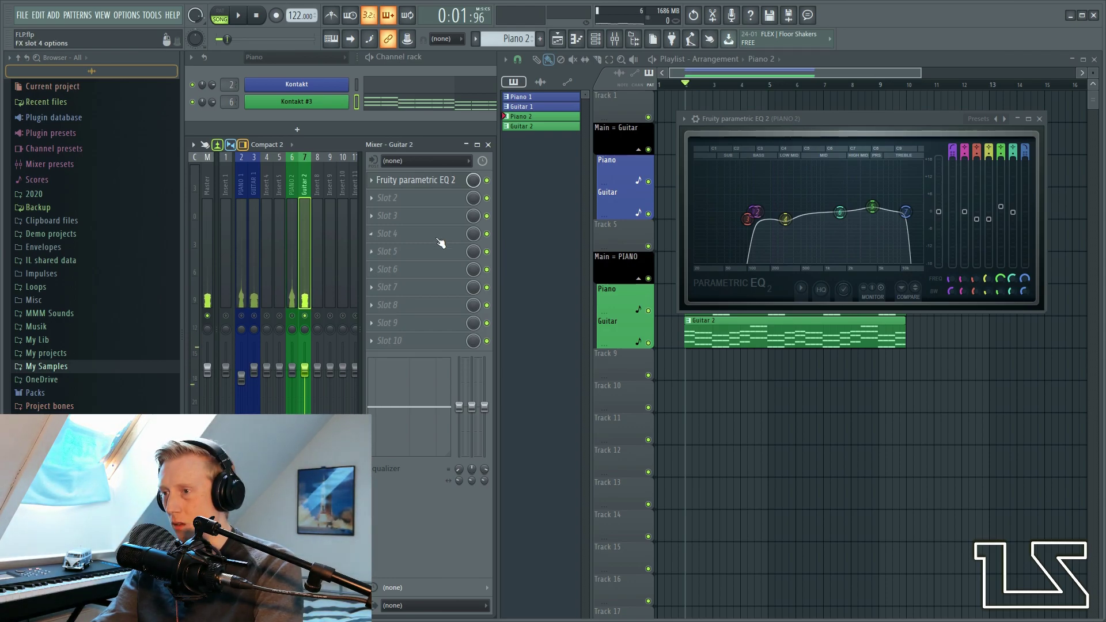
- Add Fruity Stereo Enhancer to Guitar 2's second effect slot, move its window aside and start playback
{"action": "left_click", "coordinate": [435, 201]}
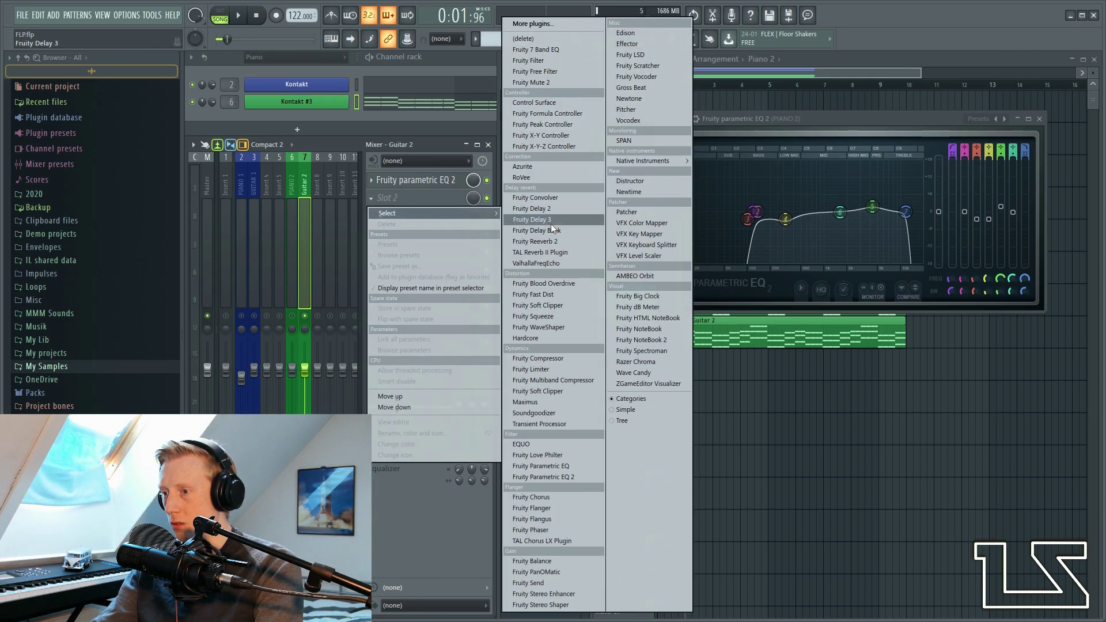
{"action": "left_click", "coordinate": [562, 594]}
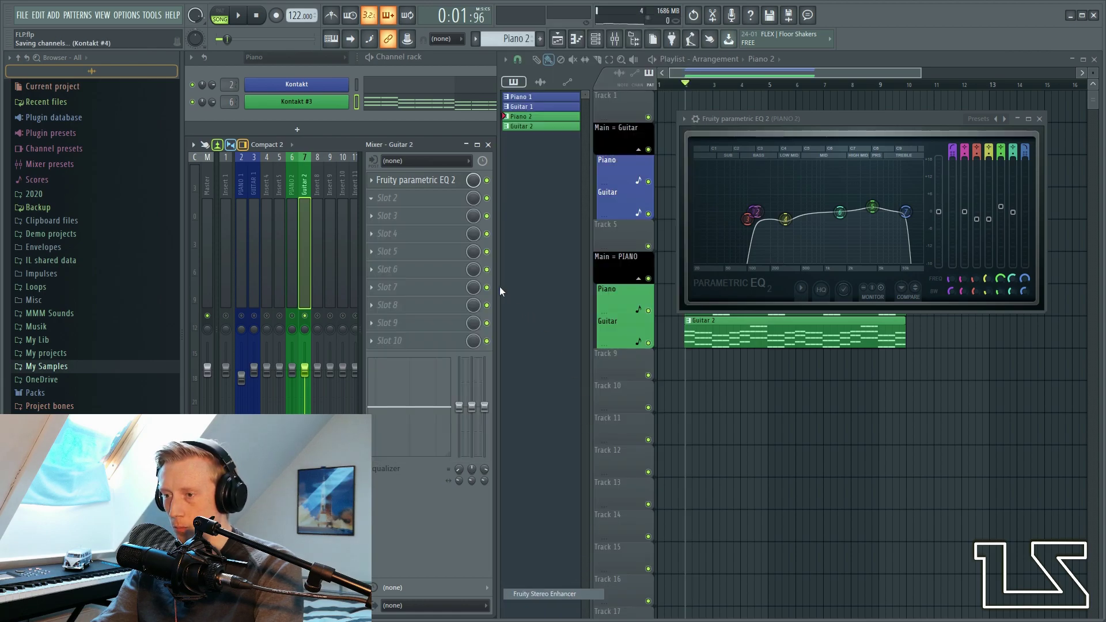
{"action": "left_click_drag", "start_coordinate": [322, 127], "coordinate": [802, 367]}
{"action": "key", "text": "space"}
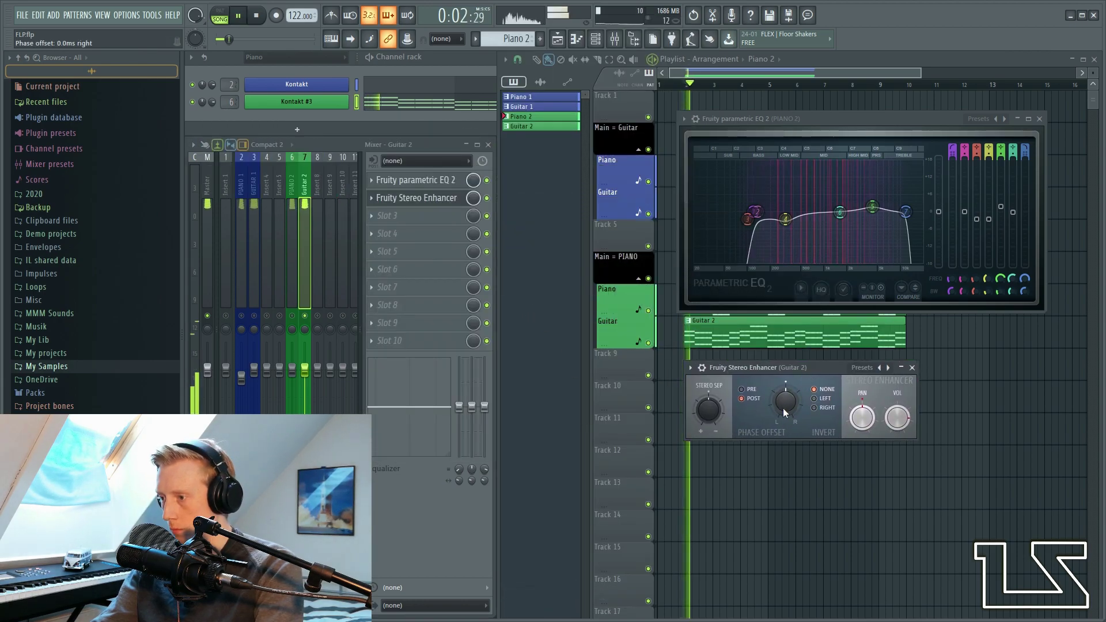
- Adjust the phase offset in Guitar 2's Fruity Stereo Enhancer during playback, close the effect window and stop playback
{"action": "left_click_drag", "start_coordinate": [782, 404], "coordinate": [782, 405]}
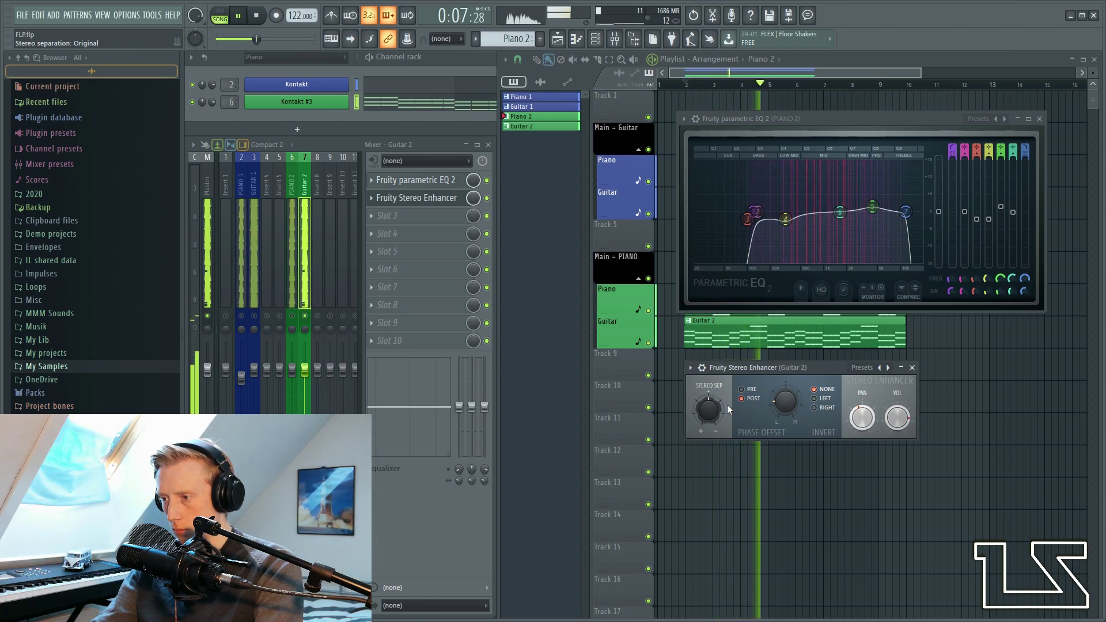
{"action": "left_click", "coordinate": [911, 367]}
{"action": "key", "text": "space"}
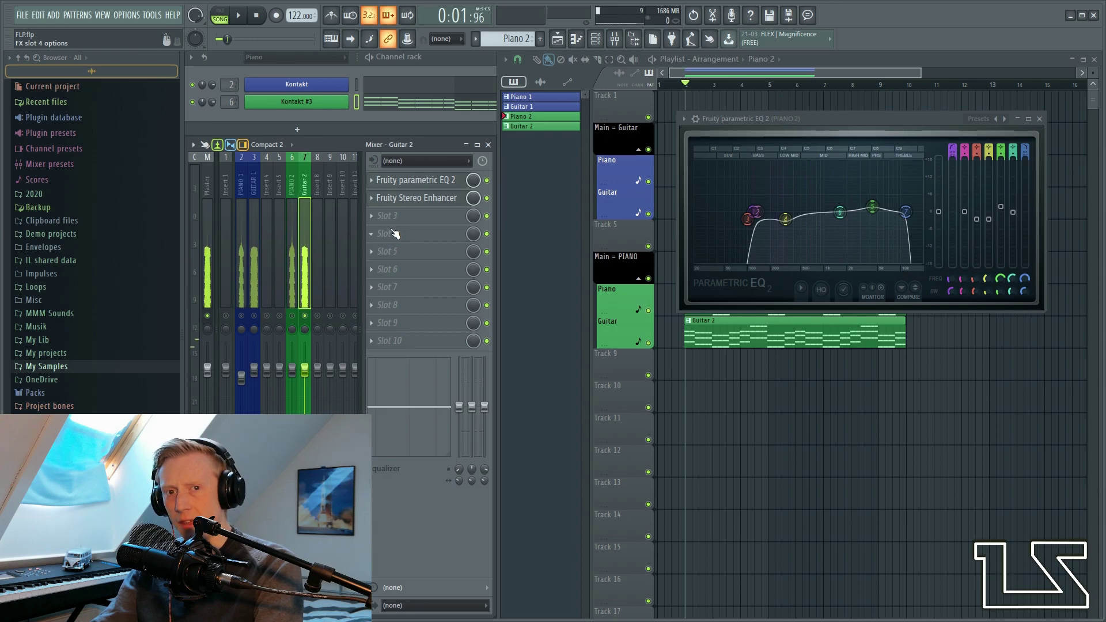
- Add Fruity Parametric EQ 2 to Guitar 2's third effect slot, cut the low end with band 1 during playback, and close it
{"action": "left_click", "coordinate": [429, 212]}
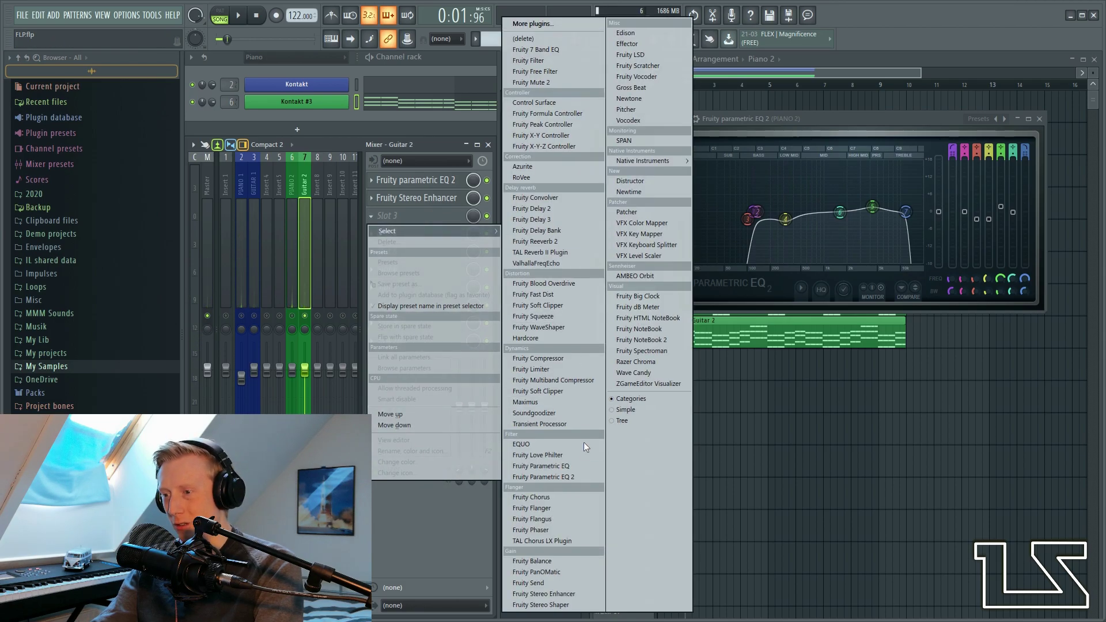
{"action": "left_click", "coordinate": [576, 479]}
{"action": "key", "text": "space"}
{"action": "left_click_drag", "start_coordinate": [291, 282], "coordinate": [308, 283]}
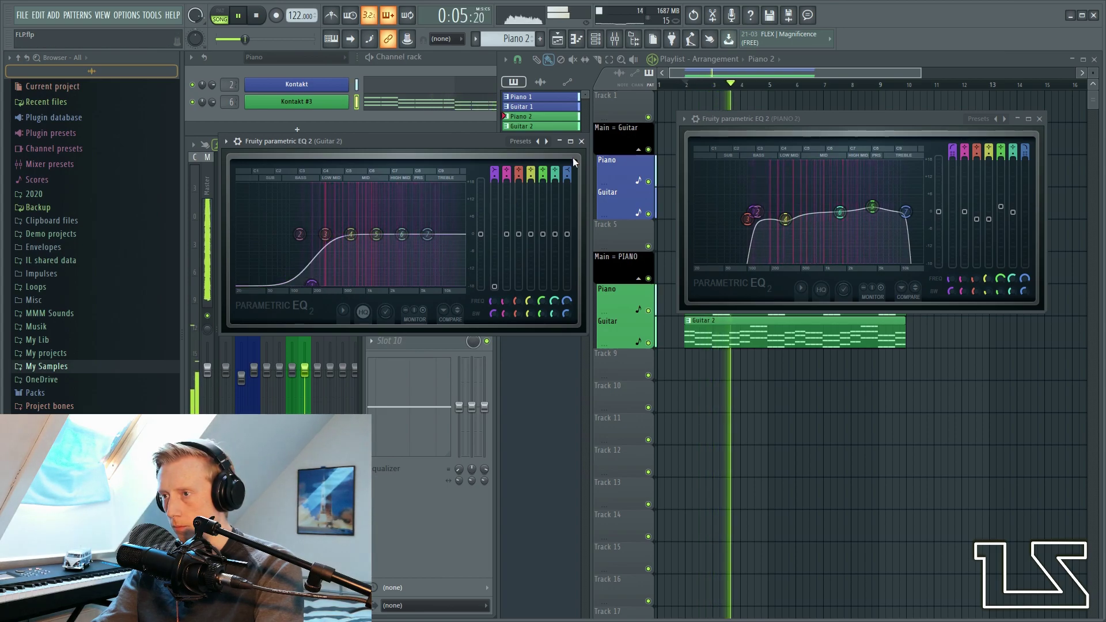
{"action": "left_click", "coordinate": [581, 141]}
{"action": "key", "text": "space"}
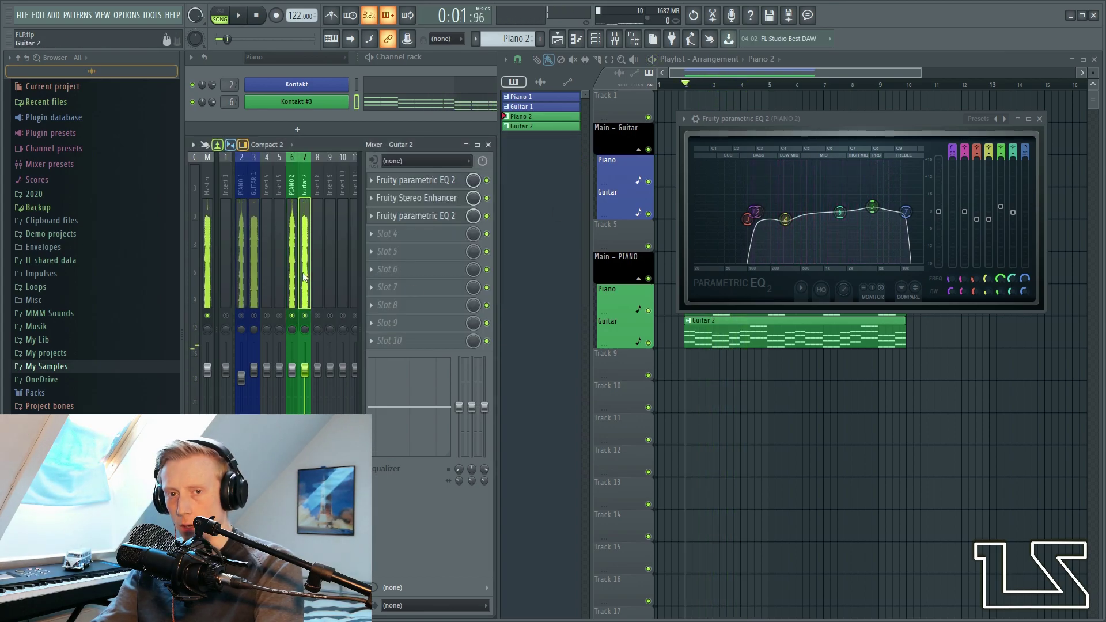
- Lower Guitar 2's fader slightly while playing it together with PIANO 2, and stop playback
{"action": "key", "text": "space"}
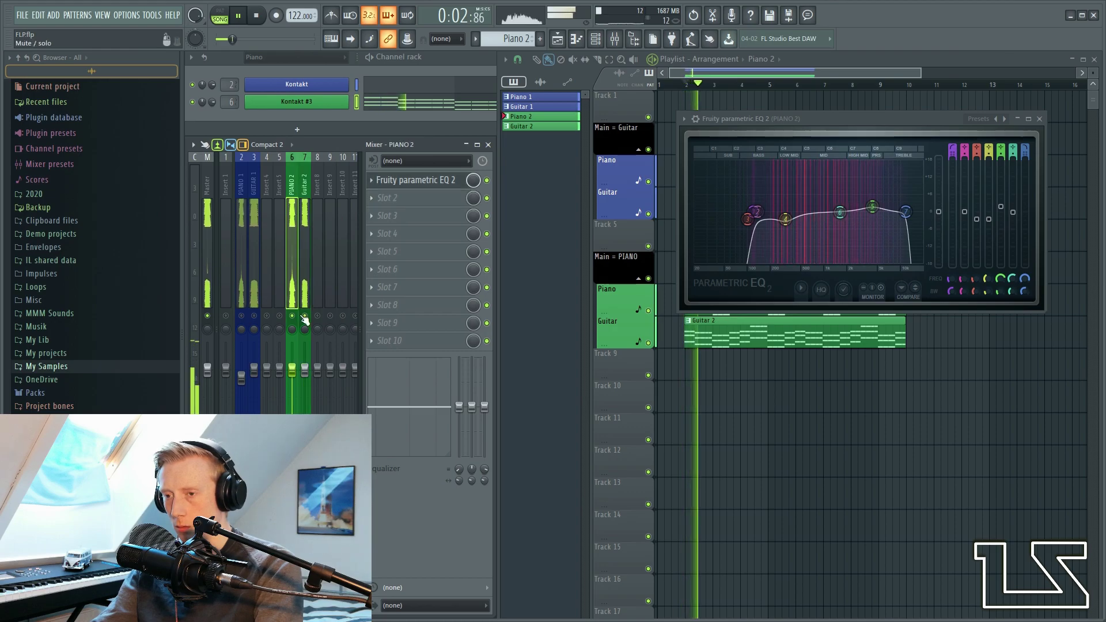
{"action": "left_click_drag", "start_coordinate": [304, 367], "coordinate": [305, 377]}
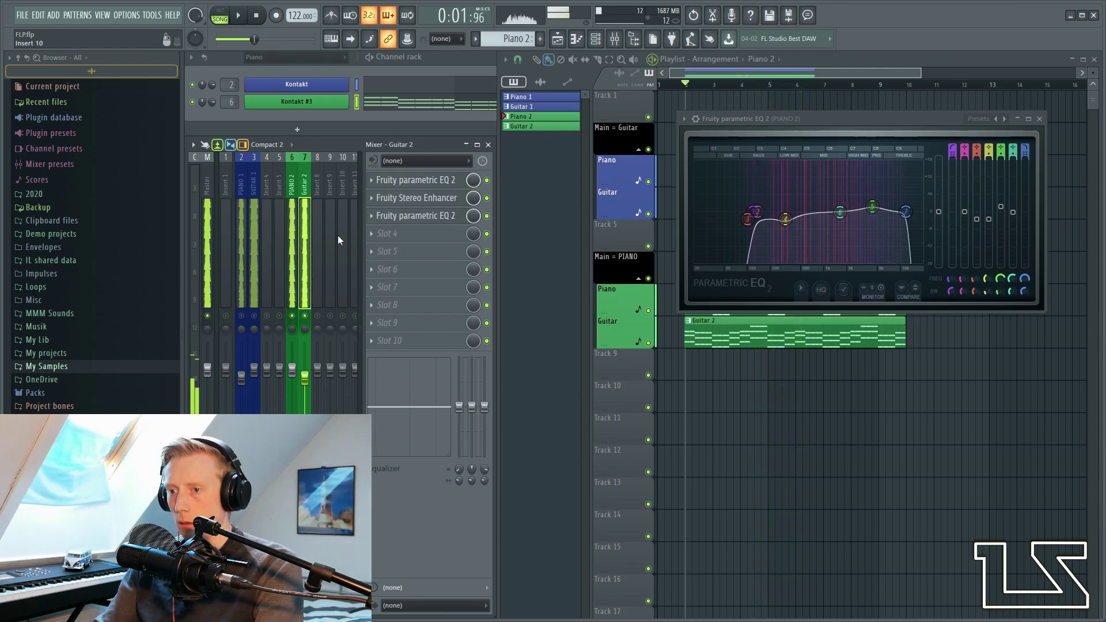
{"action": "key", "text": "space"}
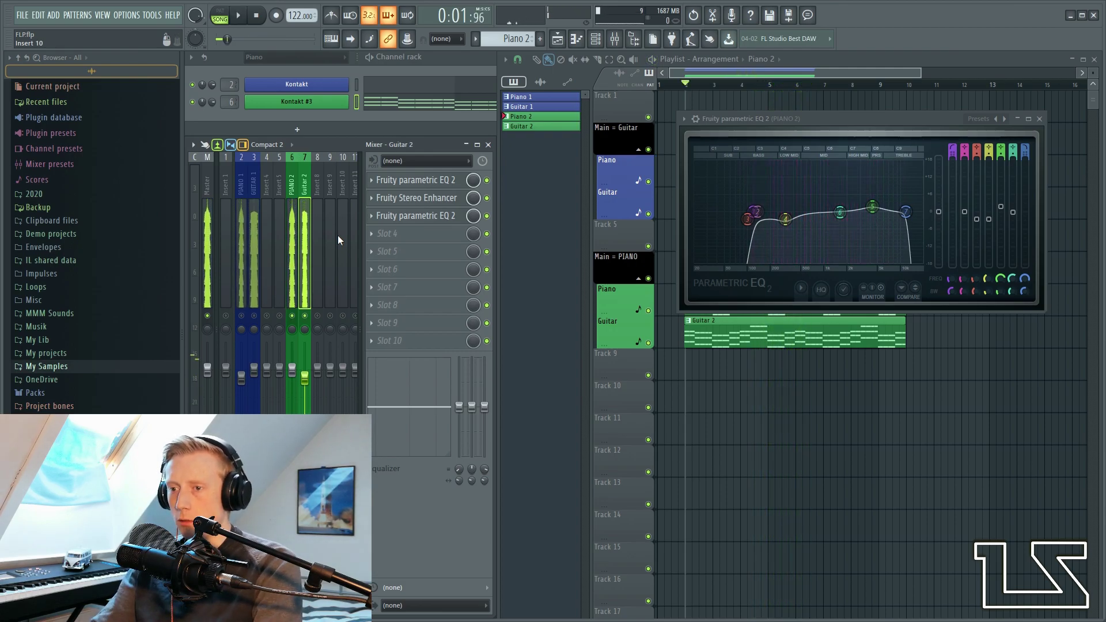
- Compare both layered versions by soloing and playing PIANO 1 with GUITAR 1, followed by PIANO 2 with Guitar 2
{"action": "left_click", "coordinate": [252, 272]}
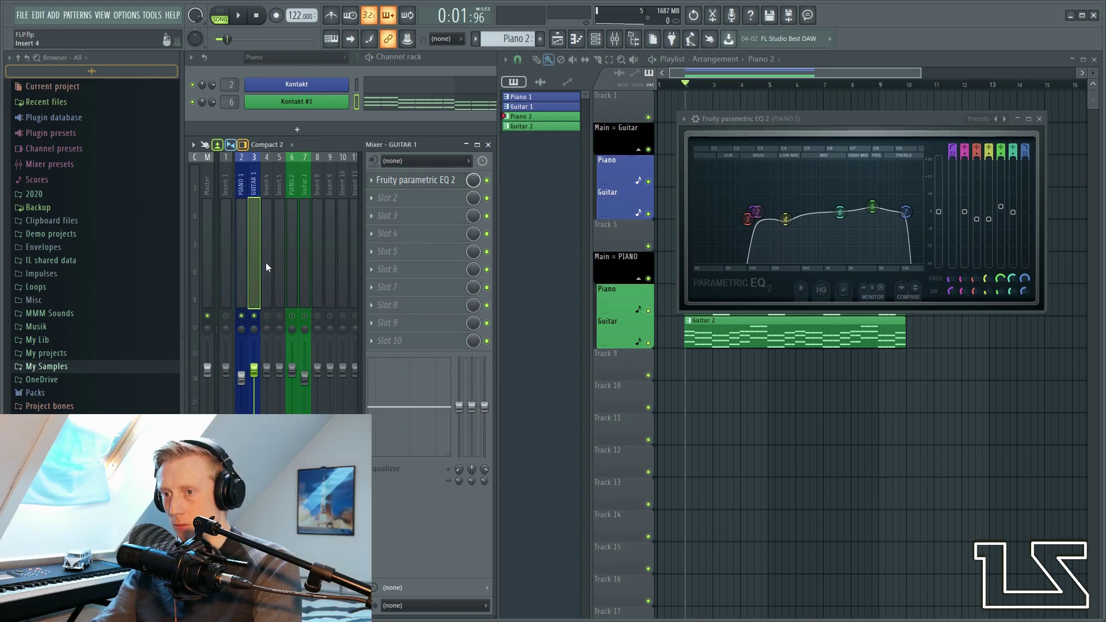
{"action": "key", "text": "space"}
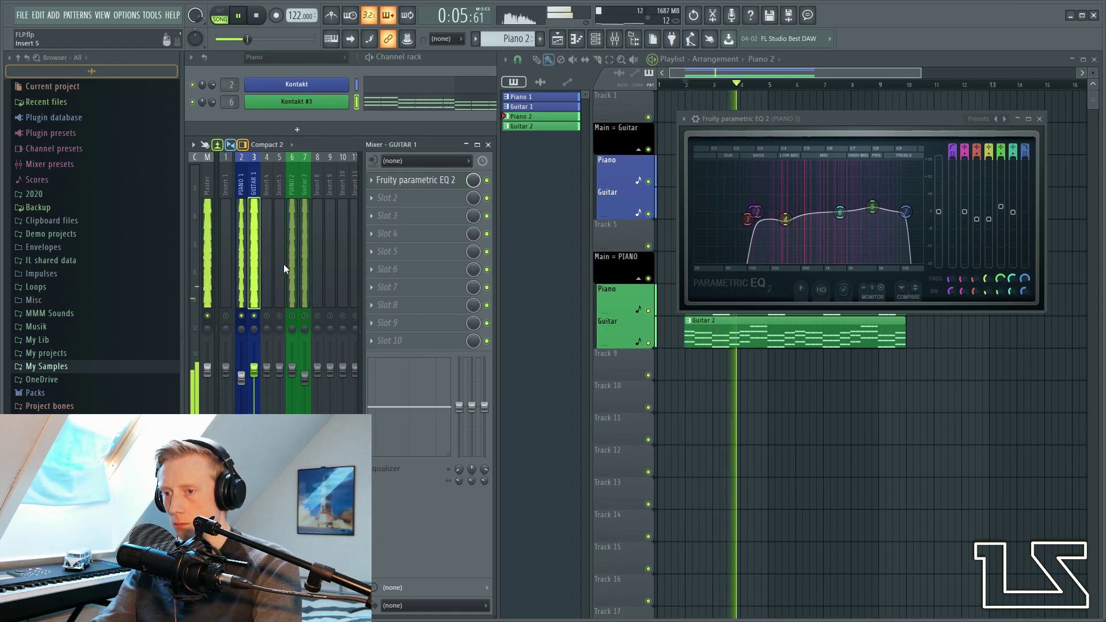
{"action": "key", "text": "space"}
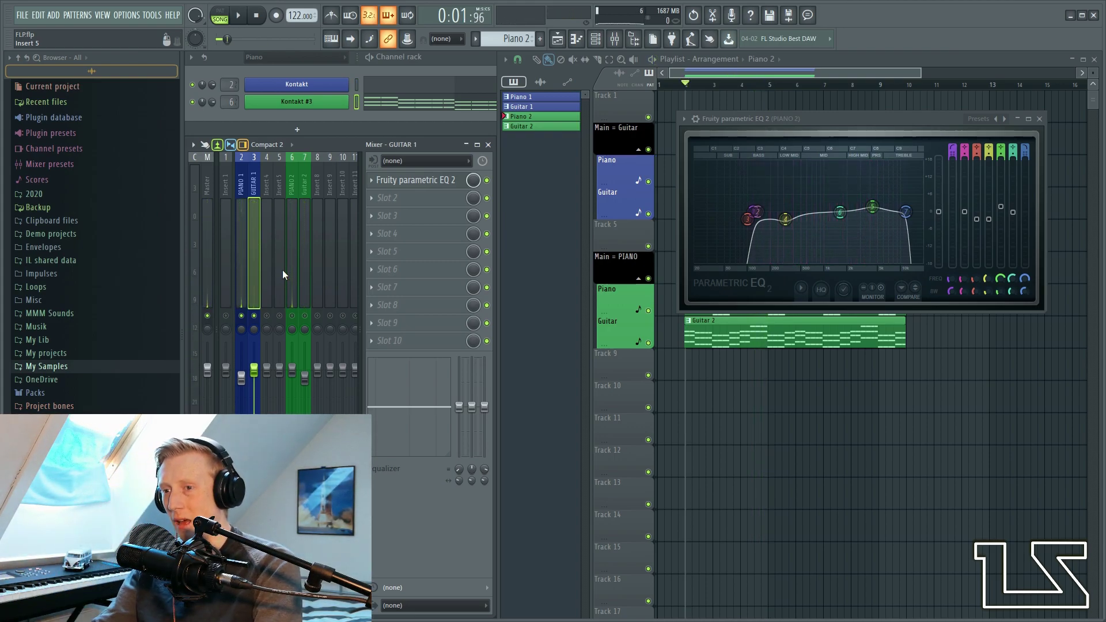
{"action": "left_click", "coordinate": [294, 291]}
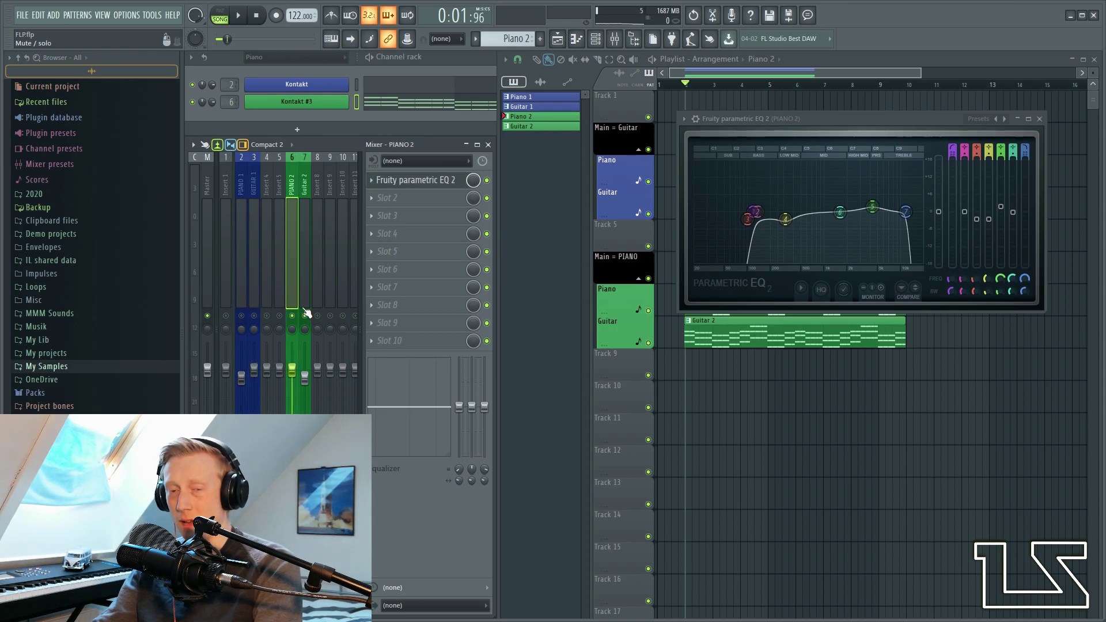
{"action": "key", "text": "space"}
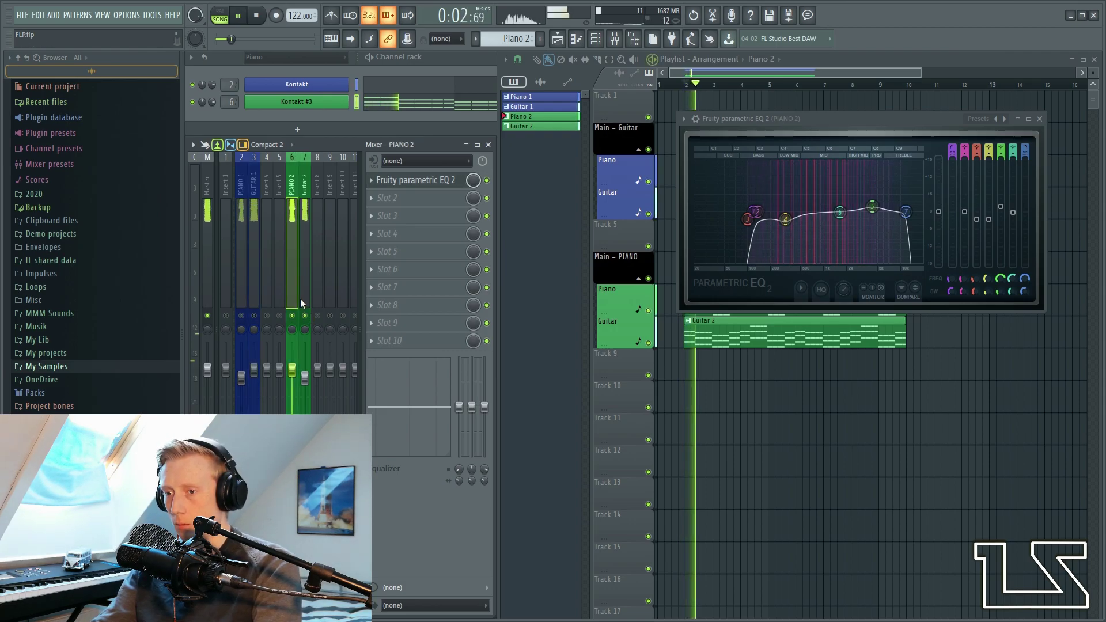
{"action": "left_click", "coordinate": [419, 164]}
{"action": "left_click", "coordinate": [420, 165]}
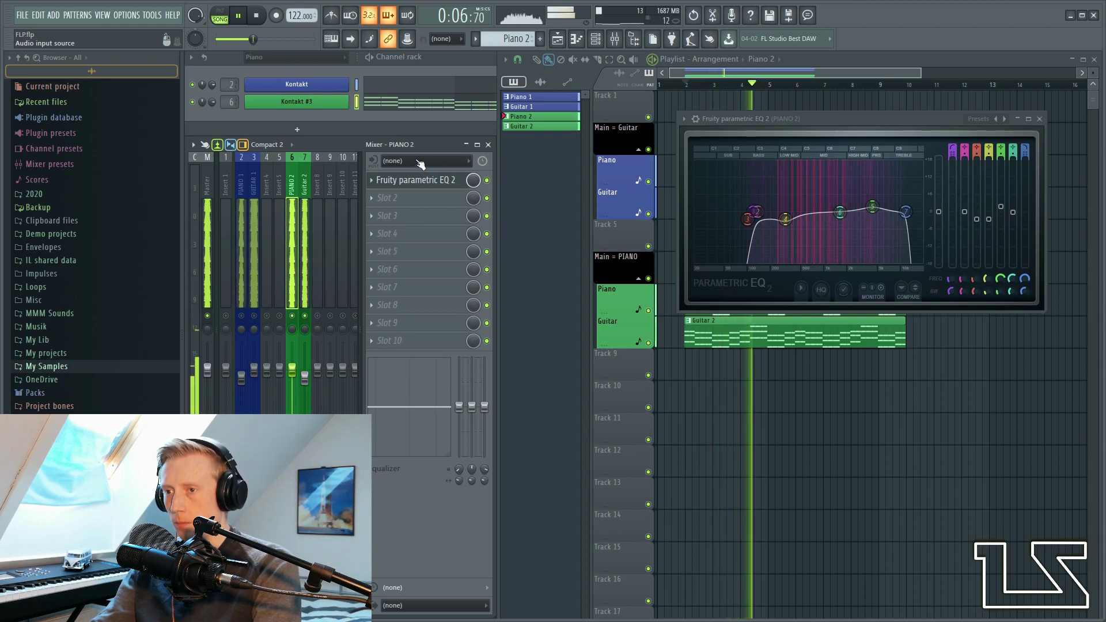
{"action": "key", "text": "space"}
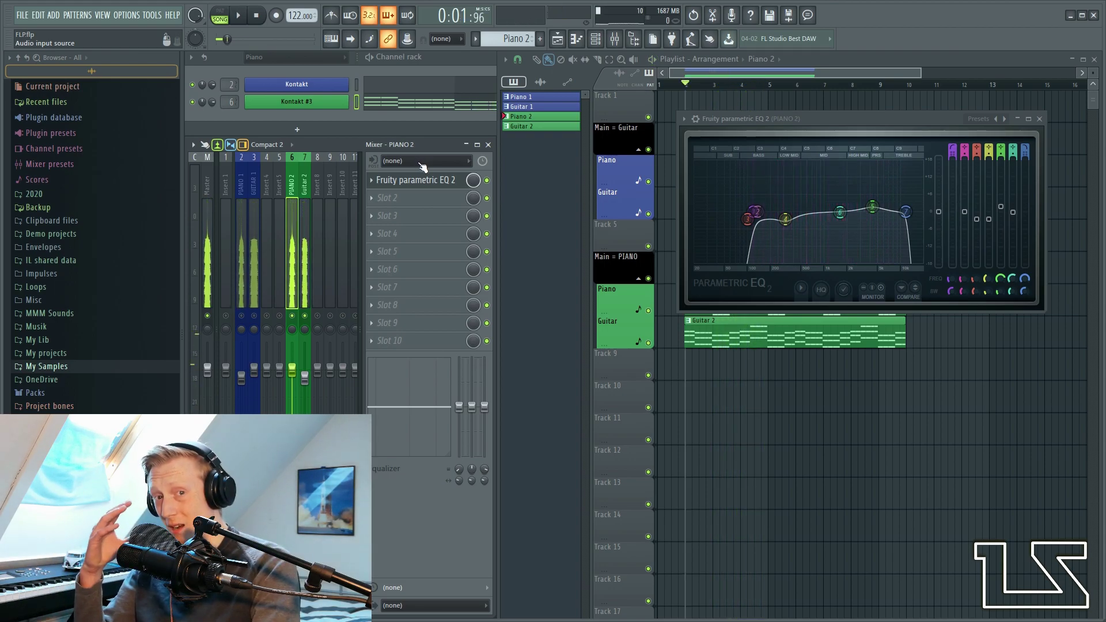